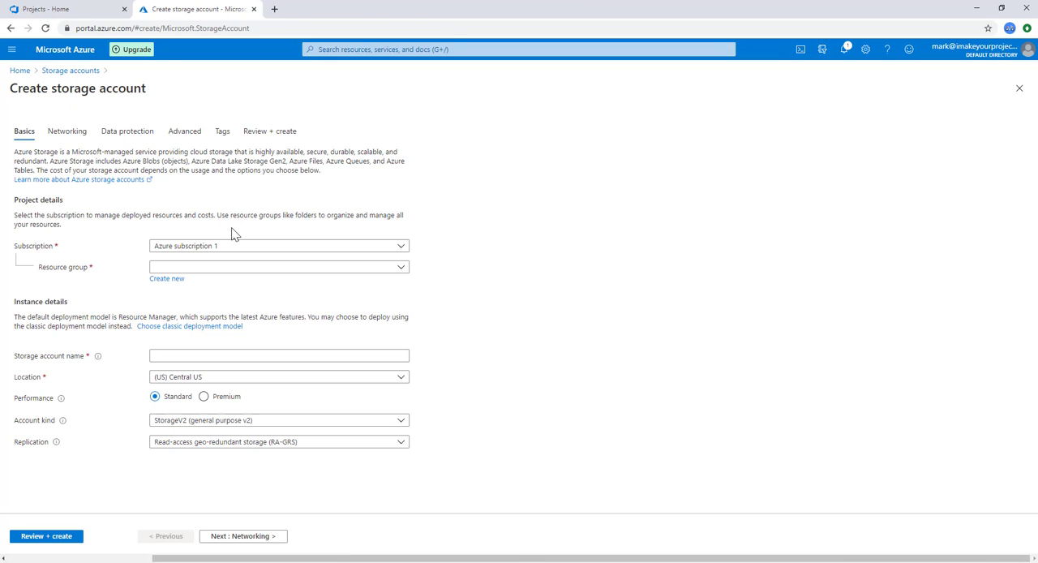
Step: Create a new resource group named rg-demo for the storage account
left_click(230, 270)
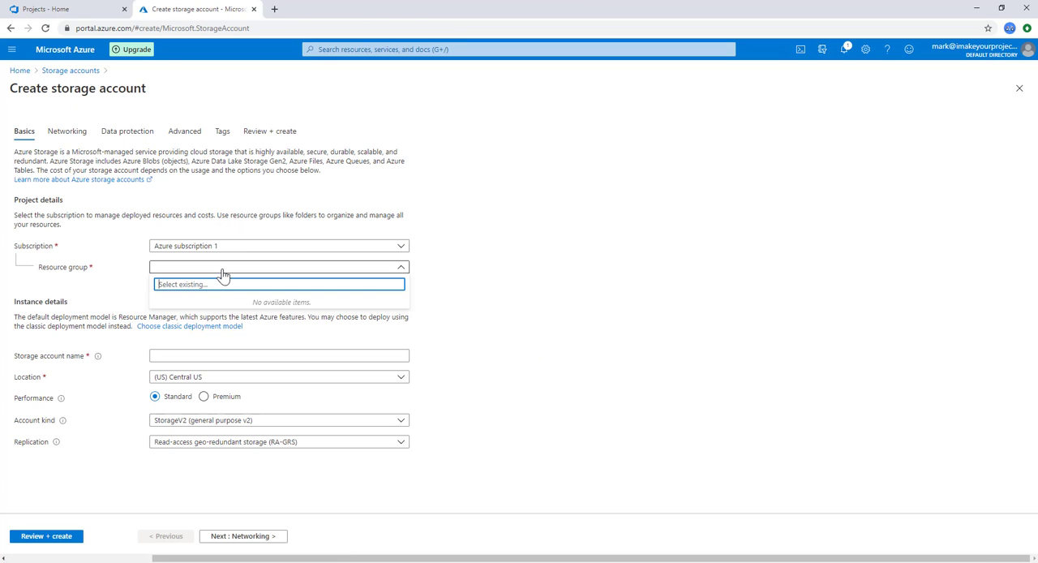
left_click(224, 272)
left_click(166, 279)
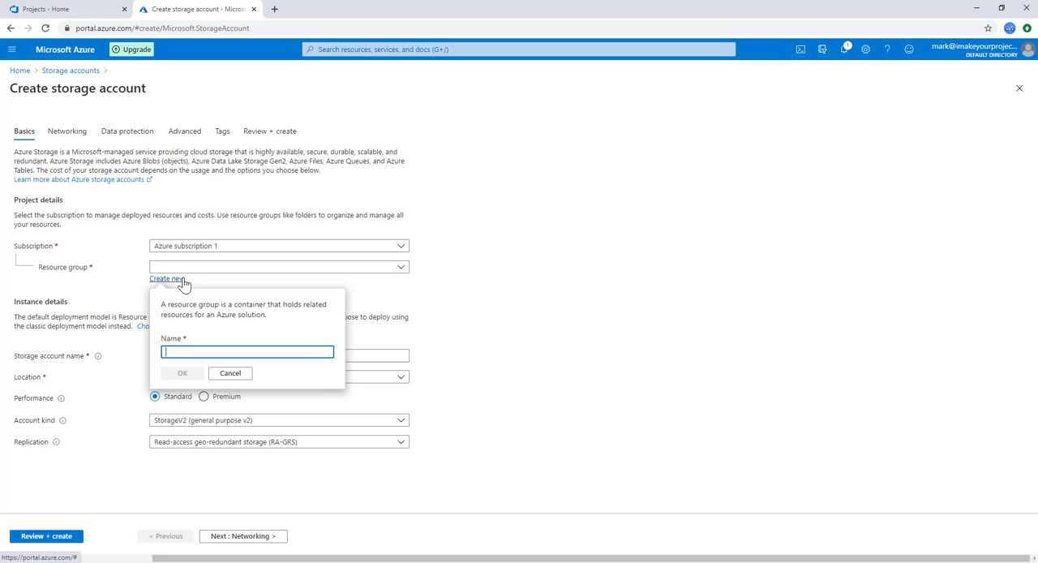
type("rg")
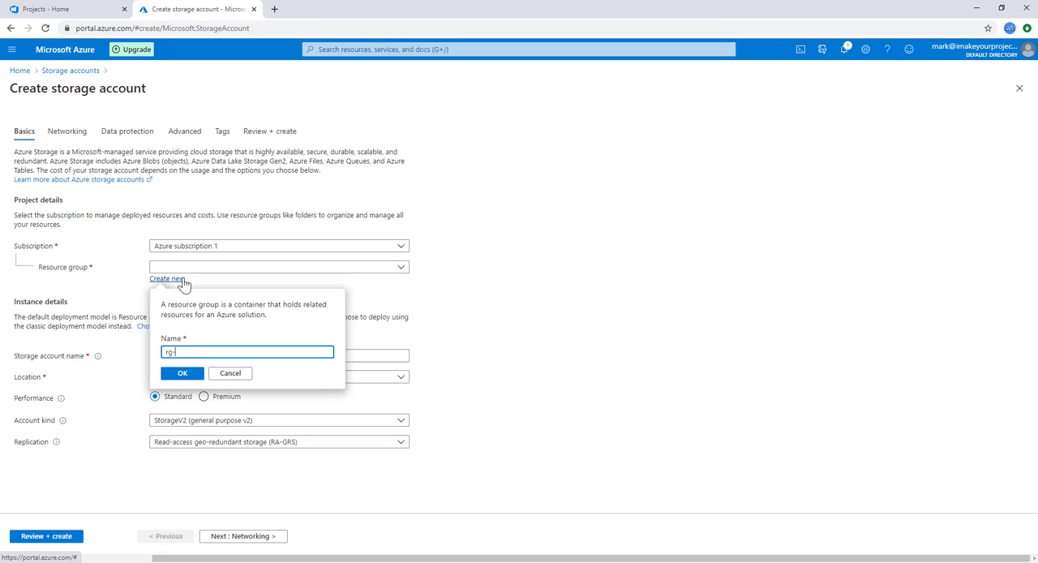
type("-demo")
left_click(183, 373)
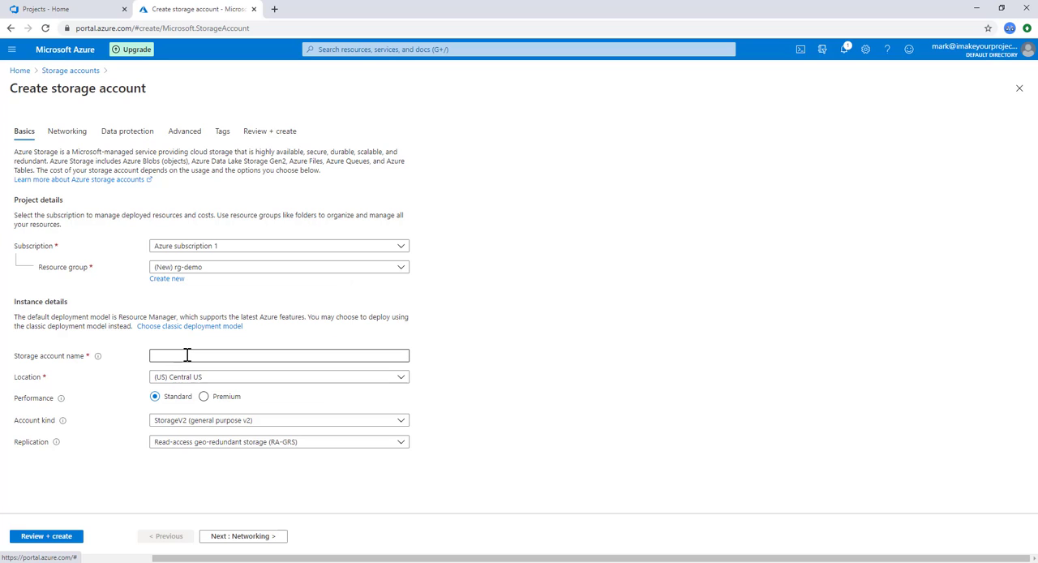
Step: Name the storage account blueherringstorage, keep the other default settings, and create it
left_click(186, 354)
type("blu")
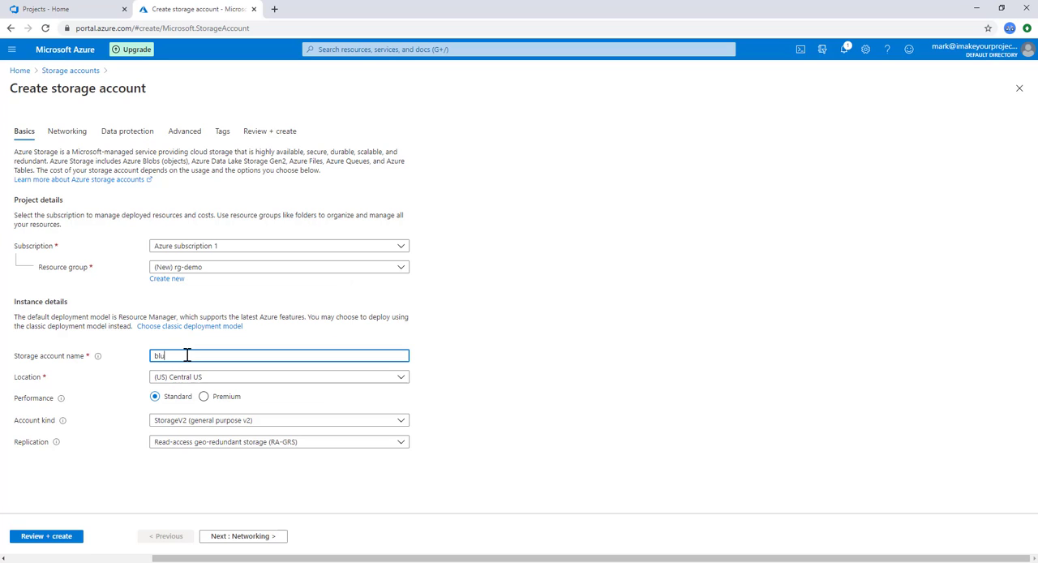
type("eherringstorage")
left_click(50, 538)
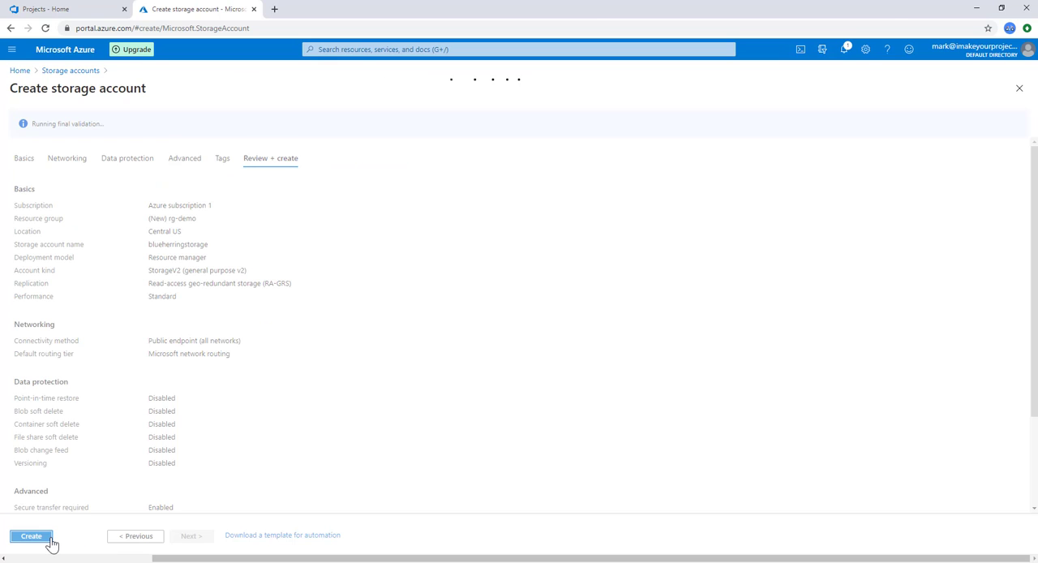
left_click(50, 538)
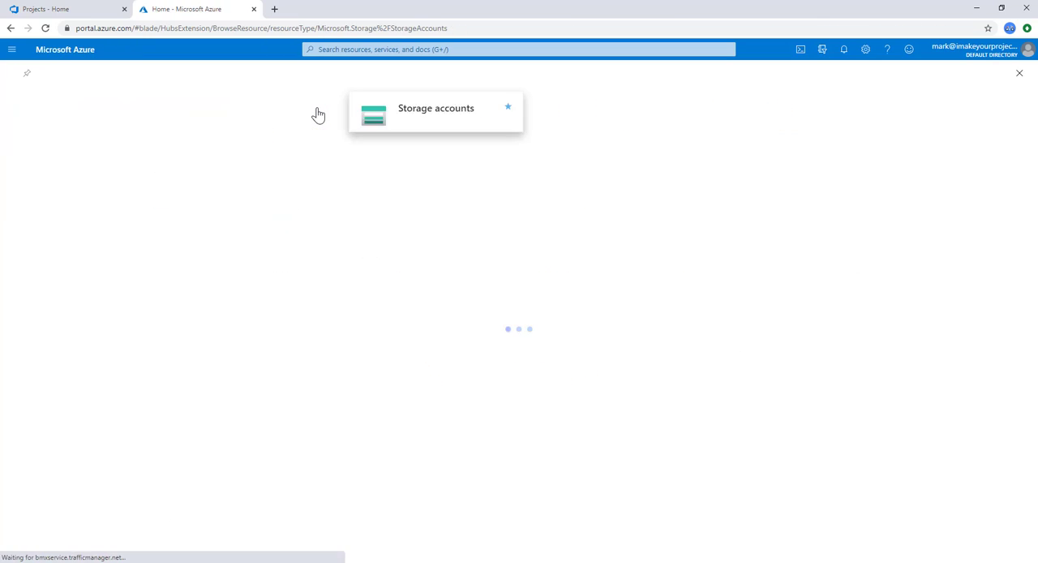
Step: Enable static website hosting on the blueherringstorage account with index.html as the index document, and save
left_click(317, 116)
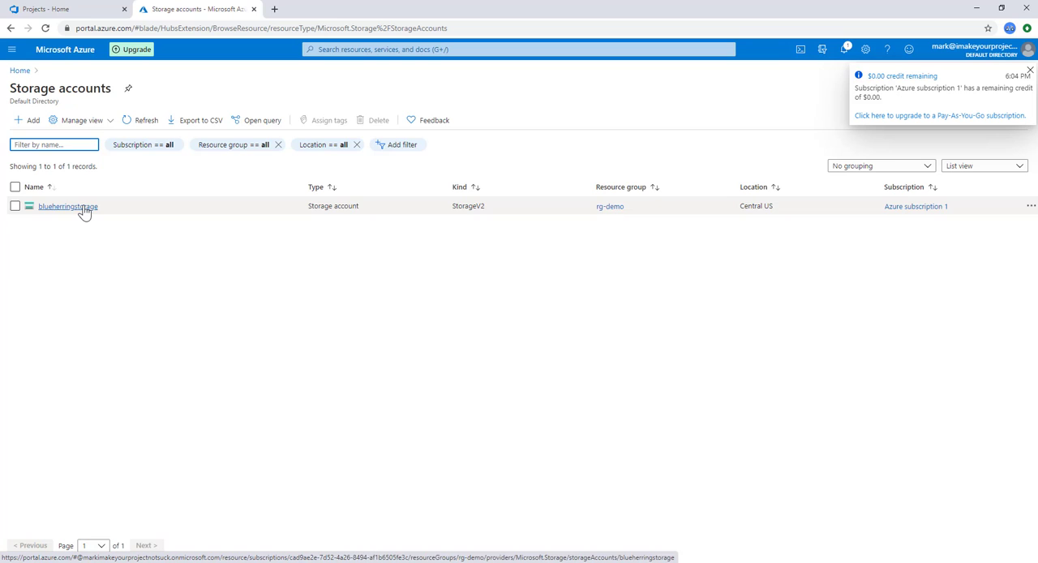
left_click(84, 210)
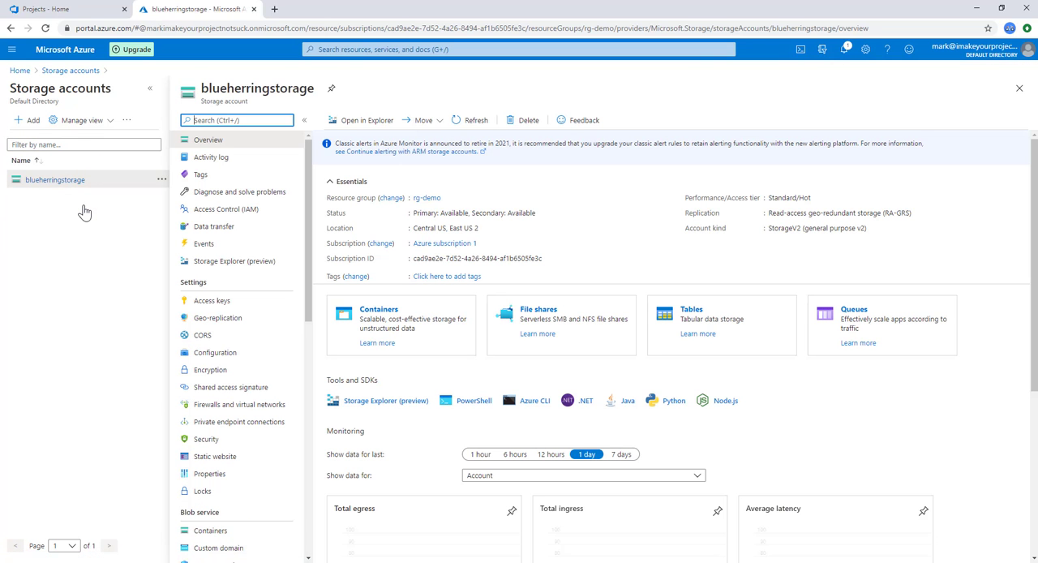
left_click(214, 457)
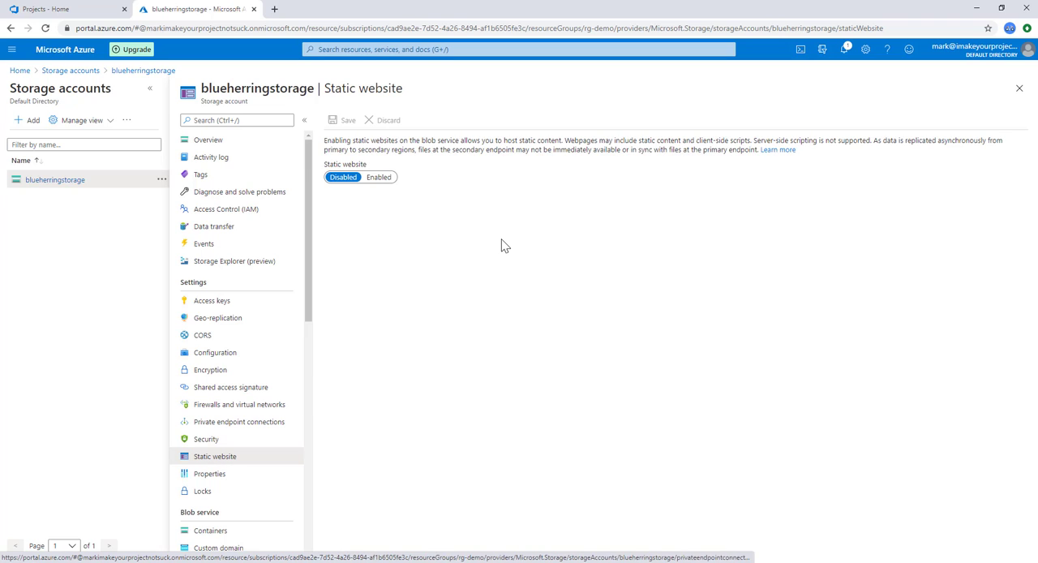
left_click(377, 178)
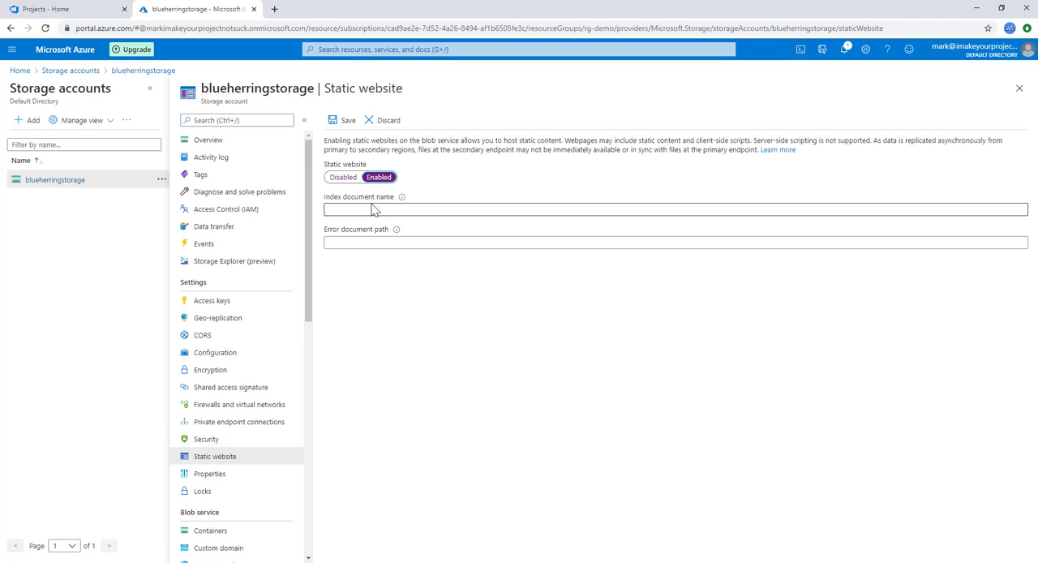
left_click(372, 208)
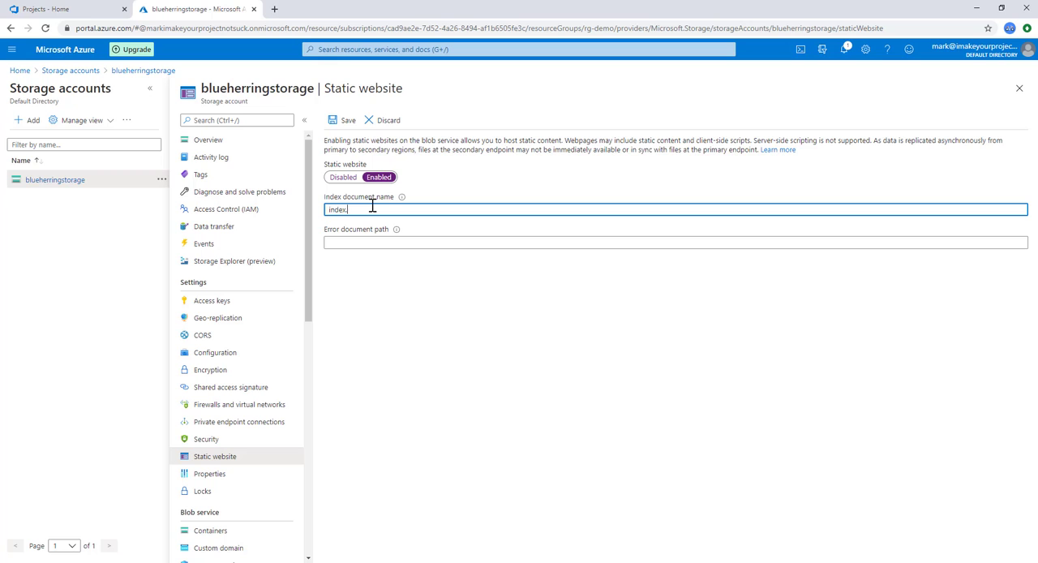
type("index.html")
left_click(344, 124)
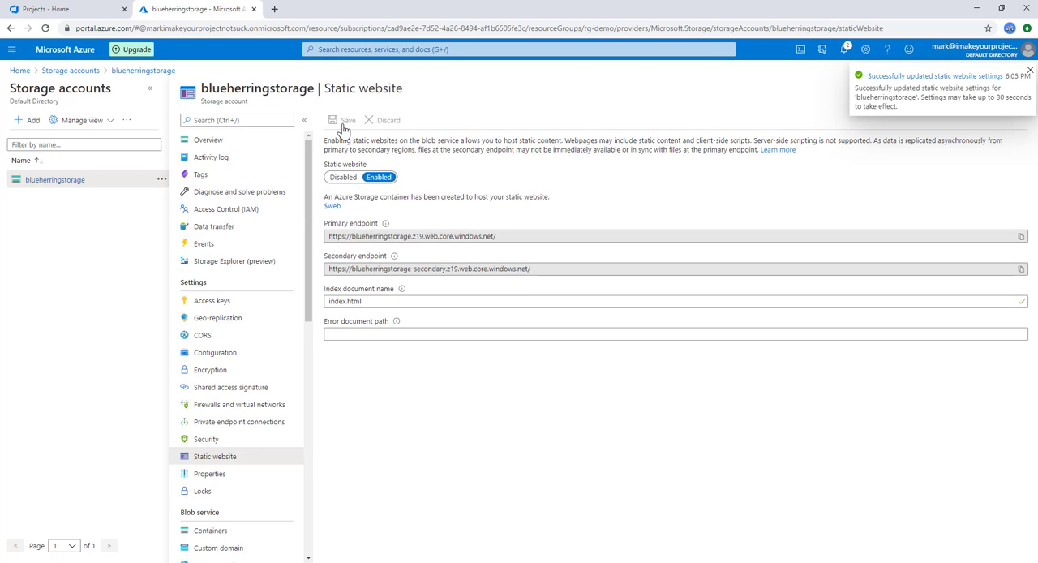
Step: Set the $web container's public access level to Container (anonymous read access for containers and blobs)
left_click(289, 218)
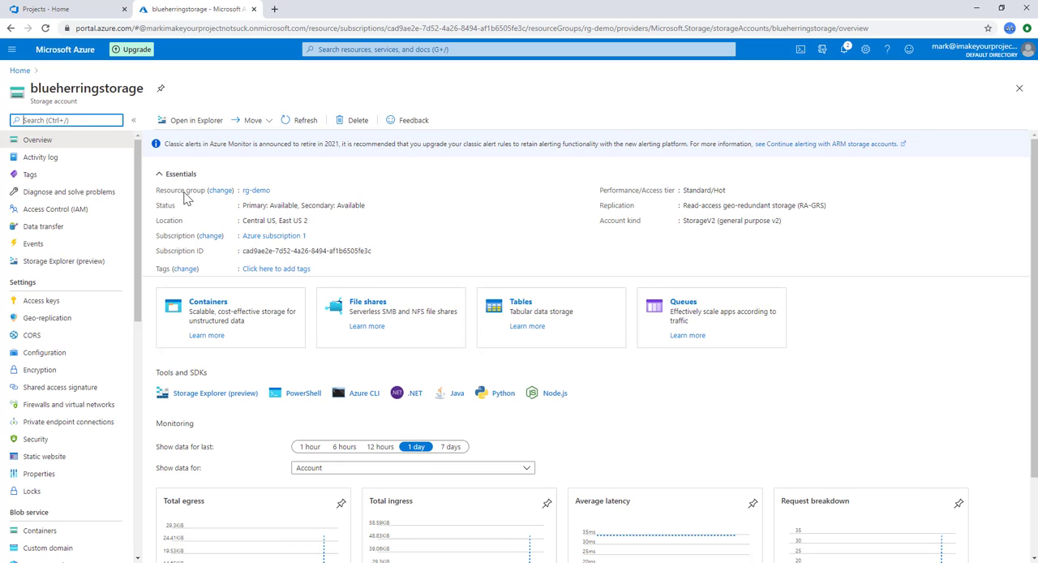
left_click(207, 313)
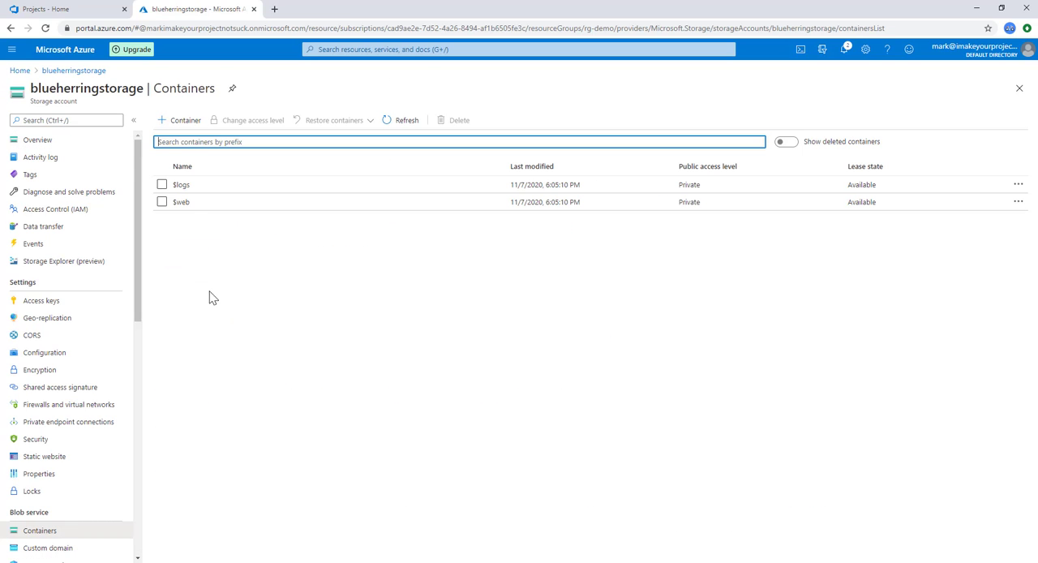
left_click(184, 205)
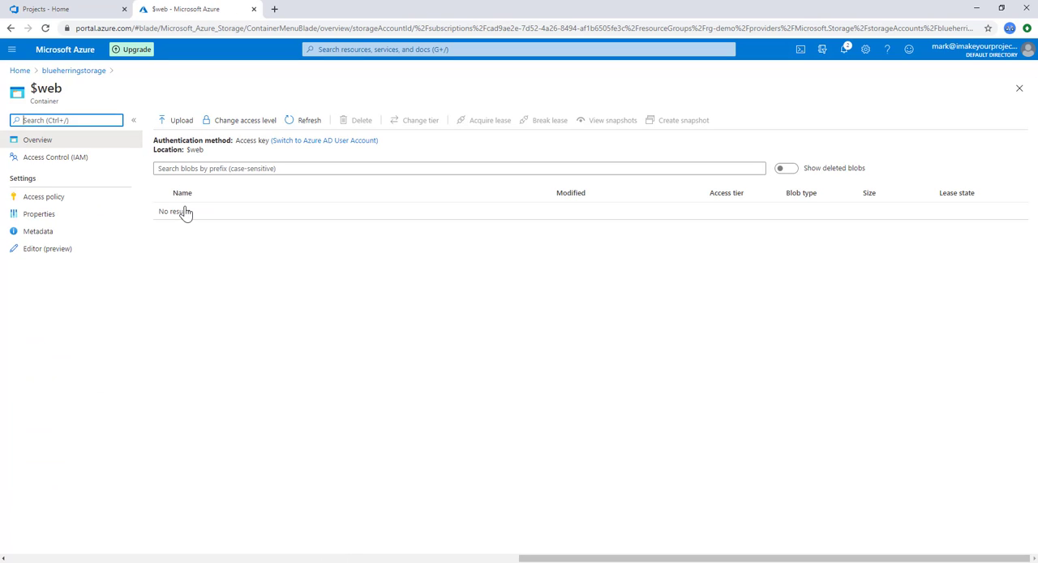
left_click(228, 126)
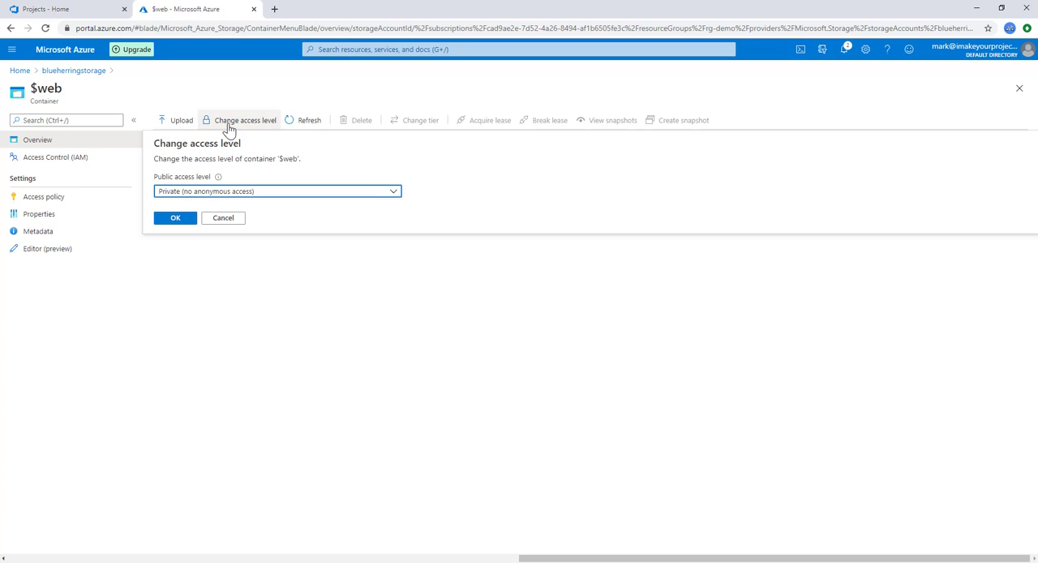
left_click(223, 195)
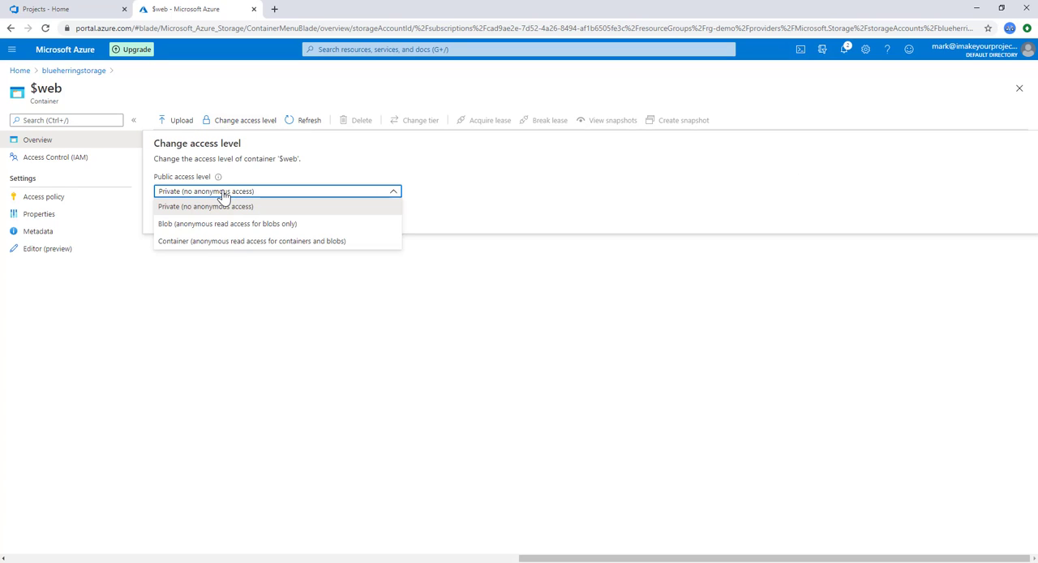
left_click(213, 242)
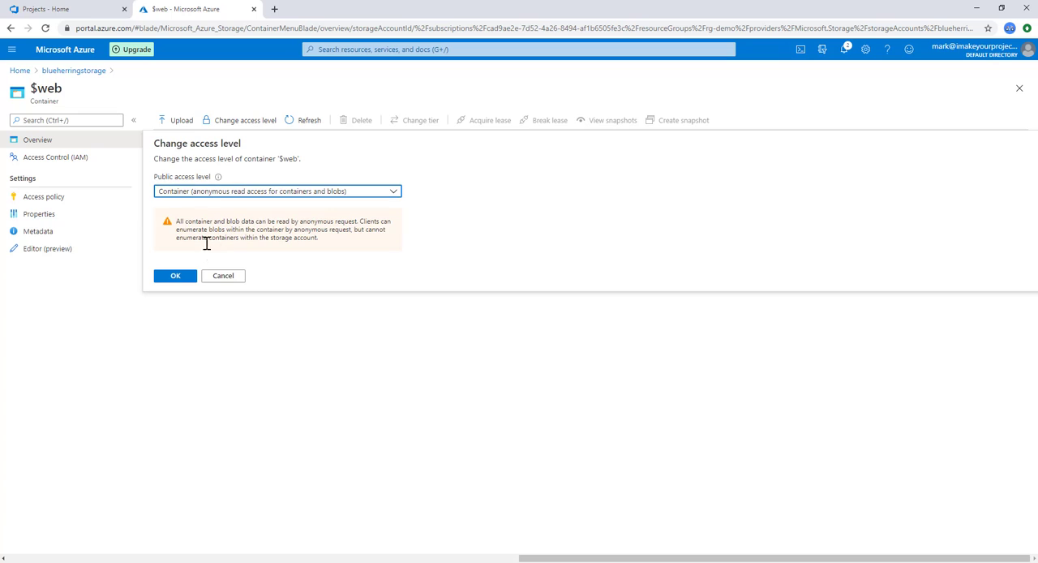
left_click(180, 276)
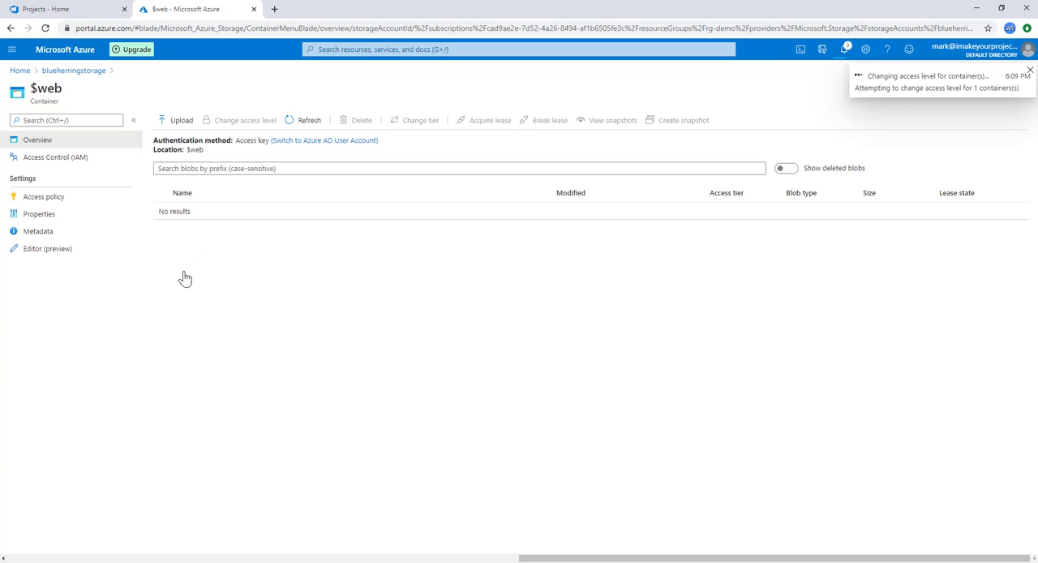
Step: Switch to Azure DevOps and open azure-pipelines.yml from the demo project's repository files
left_click(56, 9)
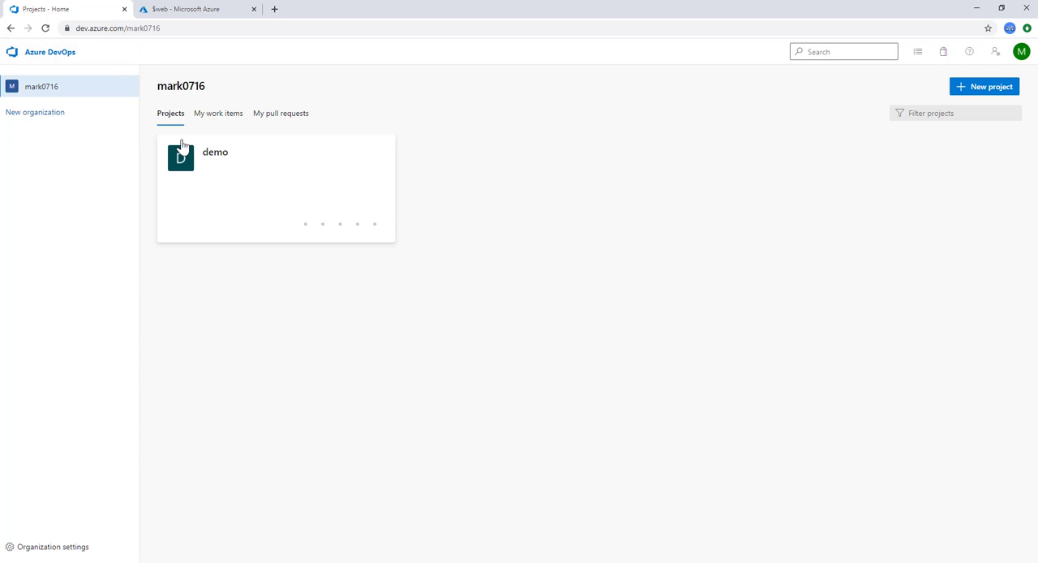
left_click(214, 152)
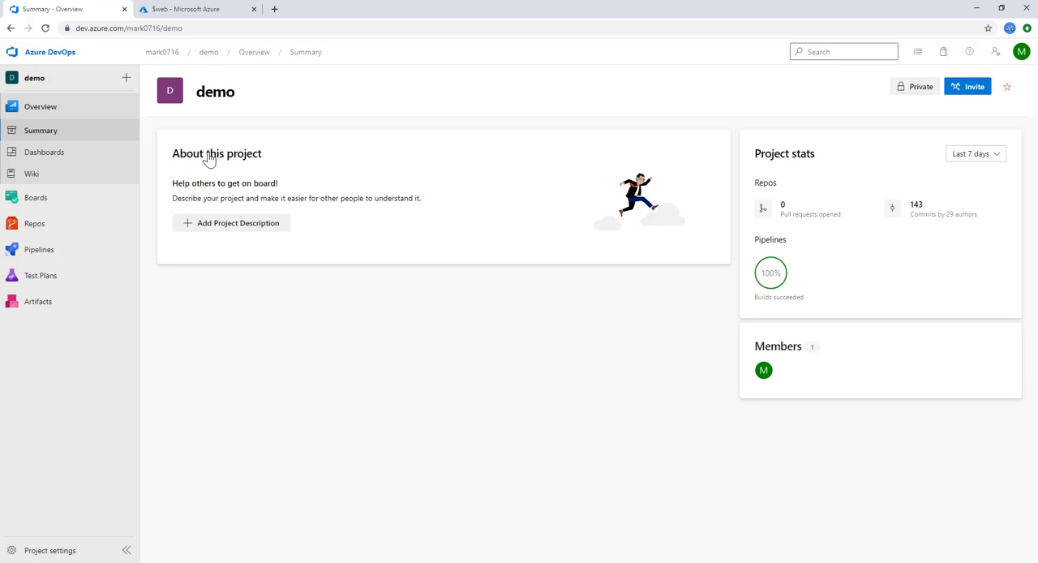
mouse_move(37, 230)
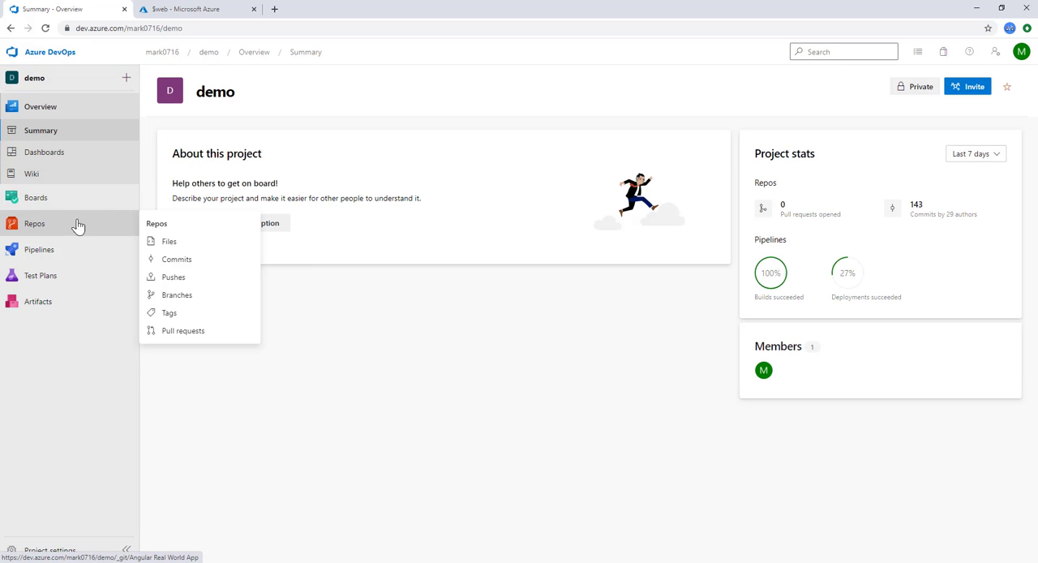
left_click(170, 242)
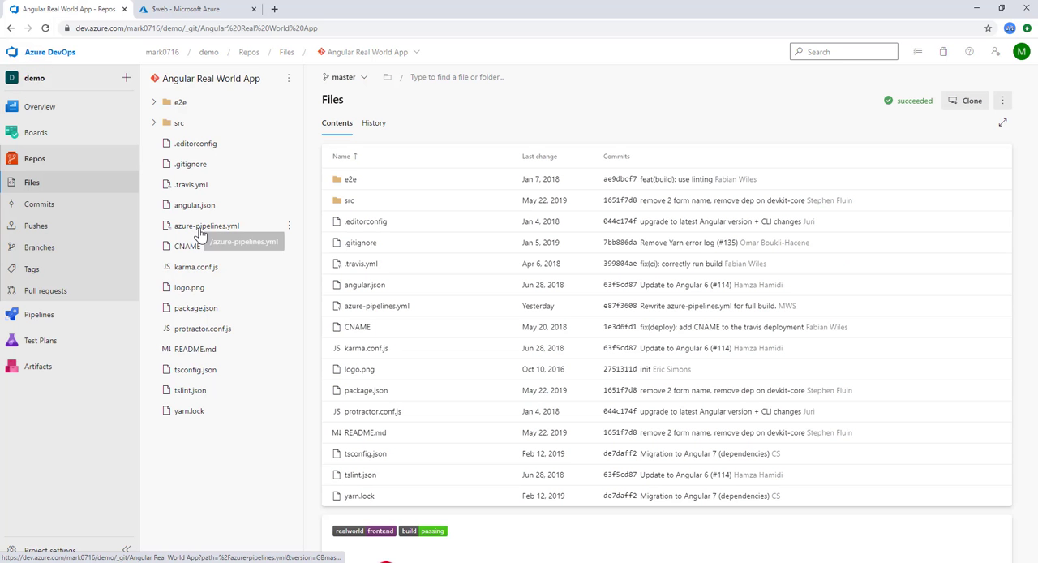
left_click(191, 231)
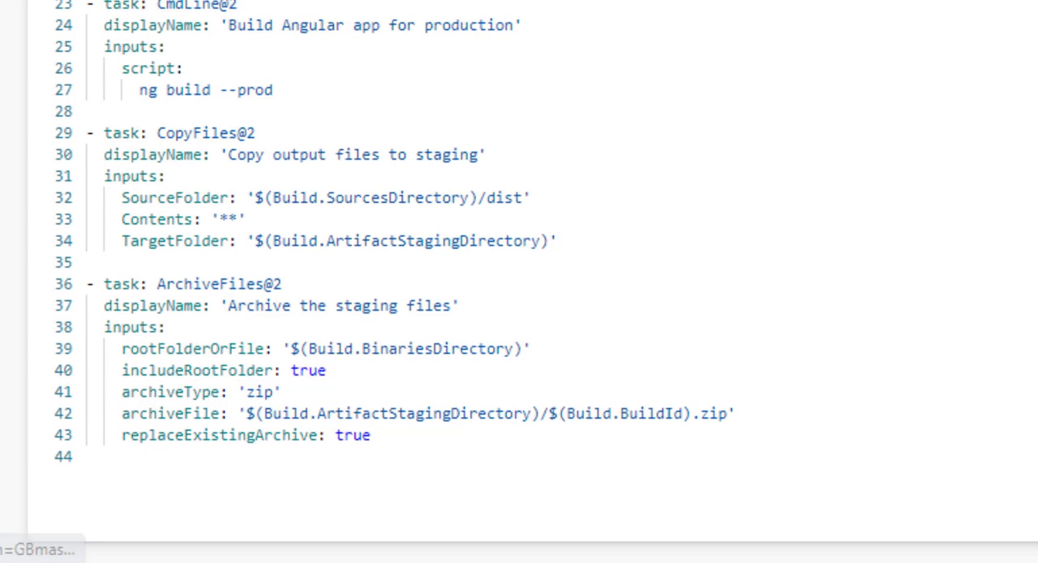
Step: Append a PublishBuildArtifacts@1 task named 'Publish Artifact: drop' with PathtoPublish '$(build.ArtifactStagingDirectory)' at the end of the pipeline file
left_click(133, 468)
key("Return")
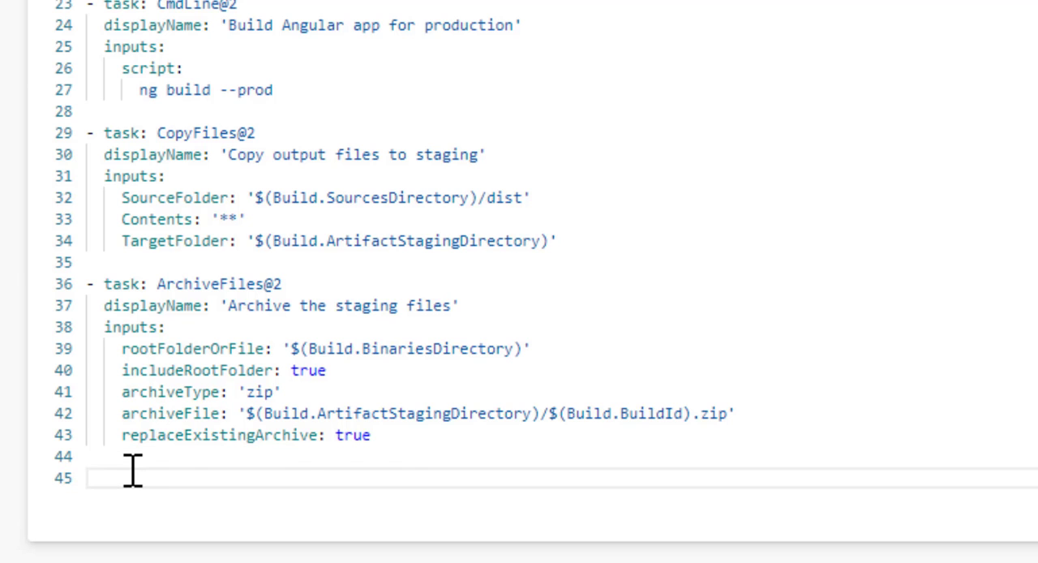
type("- task: PublishBuildArtifacts@1   displayName: 'Publish Artifact: drop'   inputs:     PathtoPublish: '$(build.ArtifactStagingDirectory)'")
Step: Delete the whole ArchiveFiles@2 task 'Archive the staging files' from the pipeline file
key("Up")
key("Up")
key("Up")
key("Up")
key("Up")
key("Up")
key("Up")
key("Up")
key("Up")
key("Up")
key("Up")
key("Up")
key("Up")
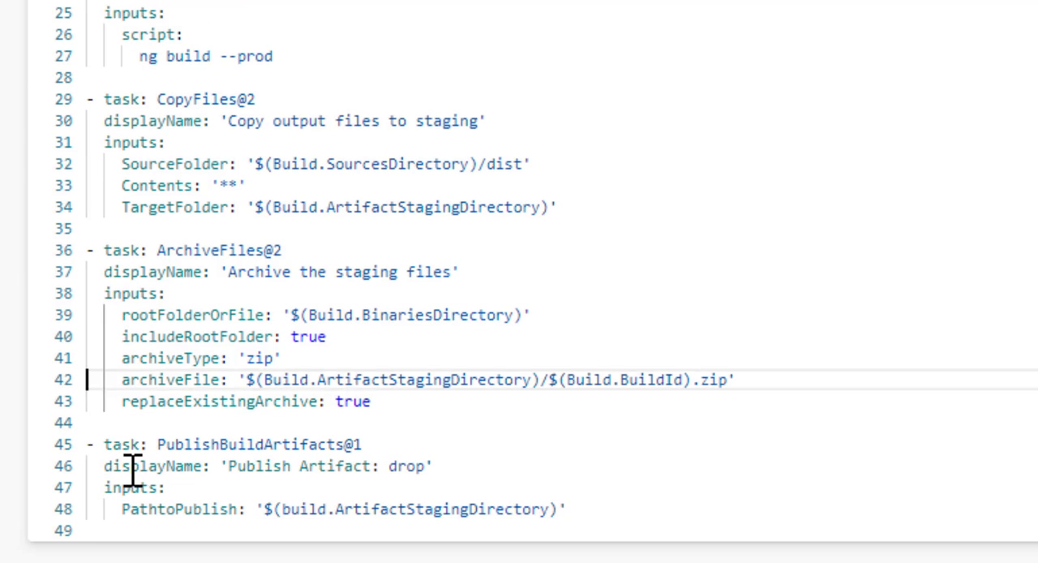
key("shift+Down")
key("shift+Down")
key("shift+Down")
key("shift+Down")
key("shift+Down")
key("shift+Down")
key("shift+Down")
key("shift+Down")
key("shift+Down")
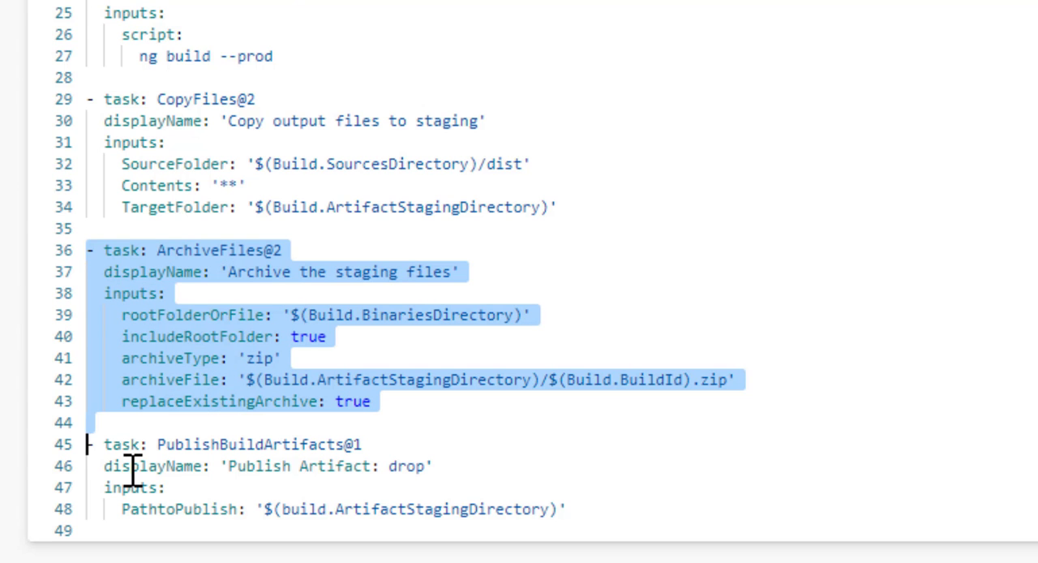
key("Delete")
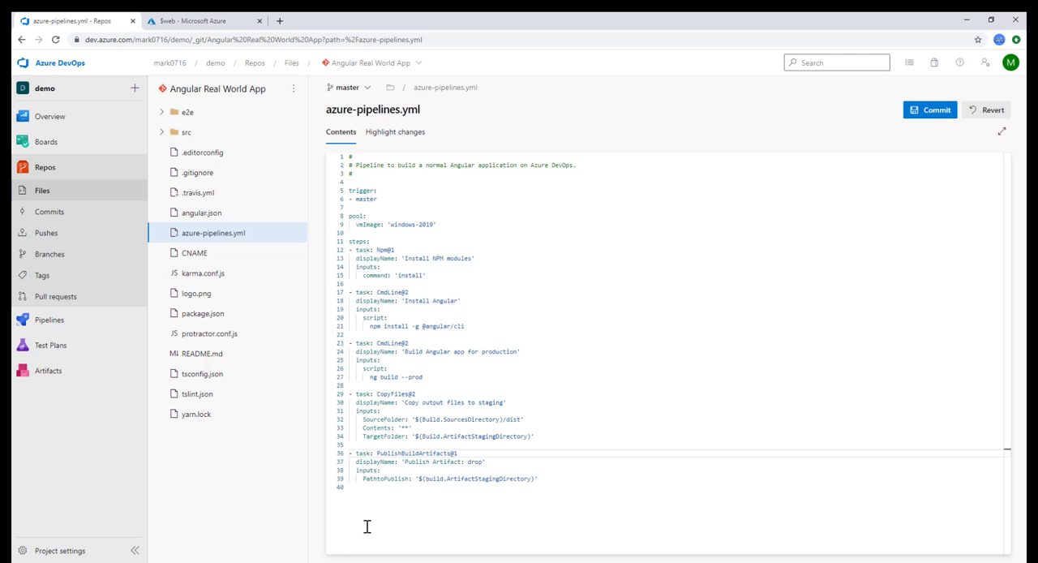
Step: Commit the pipeline file to master with the comment "Add publishing step. Remove creation of ZIP archive step."
left_click(933, 111)
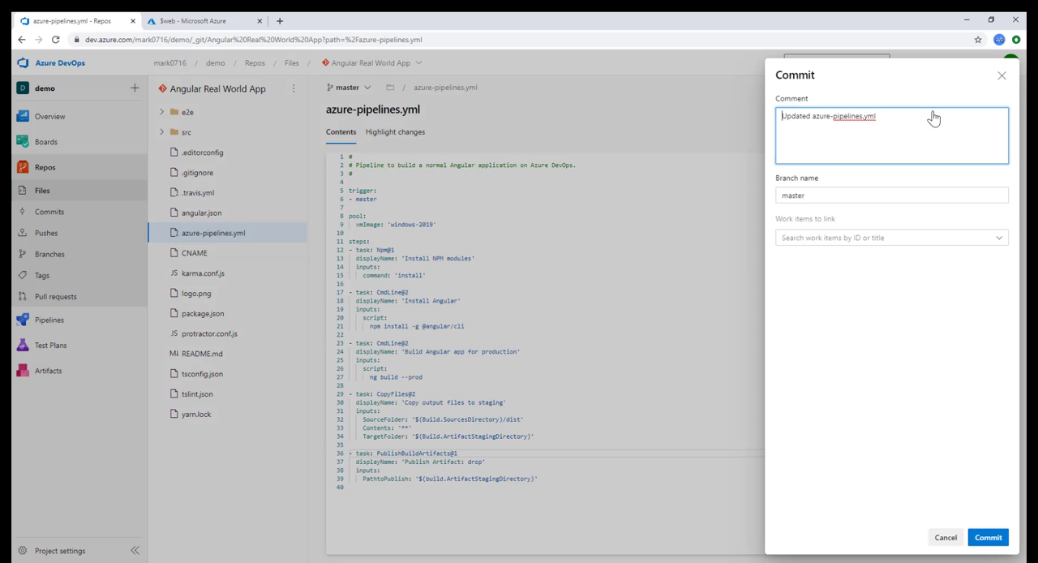
key("ctrl+a")
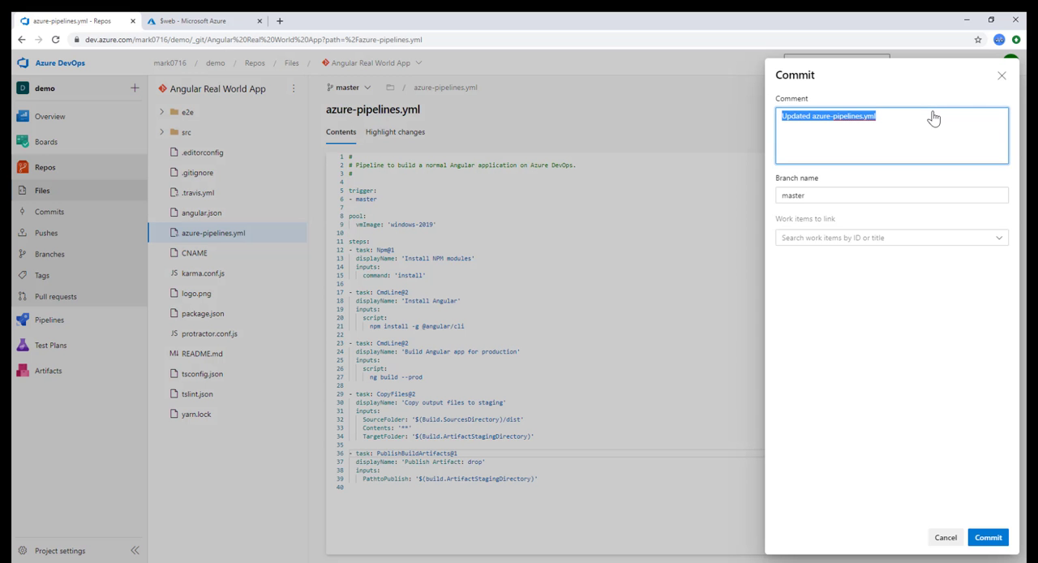
type("Add")
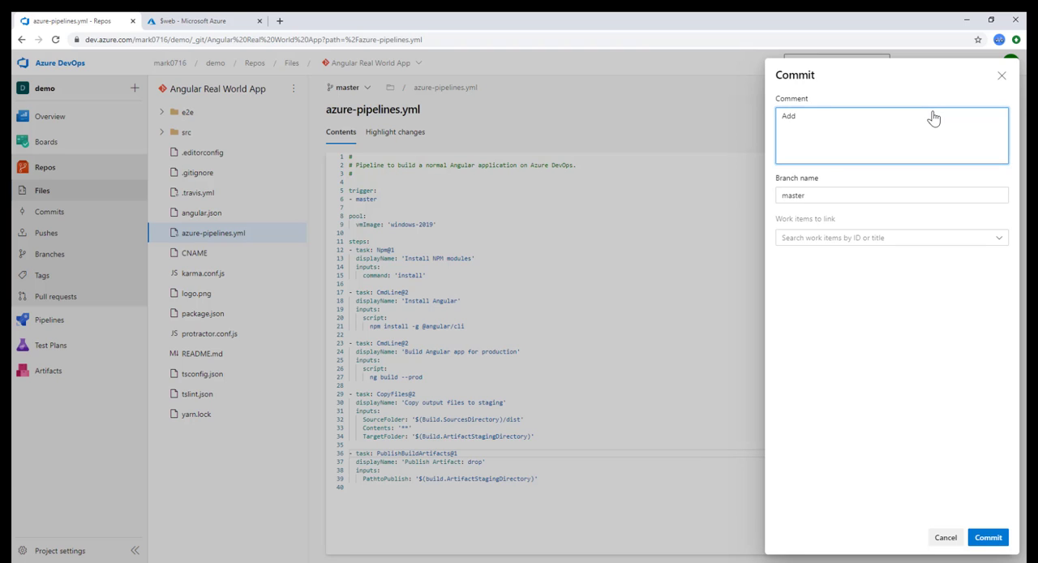
type(" publishing step. Remove creation of ZIP archive step.")
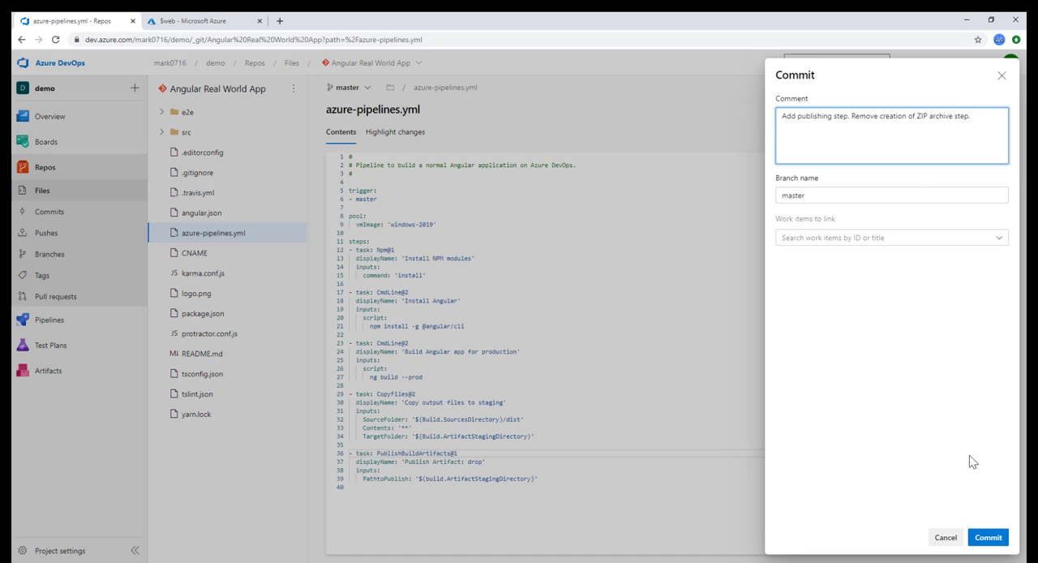
left_click(991, 540)
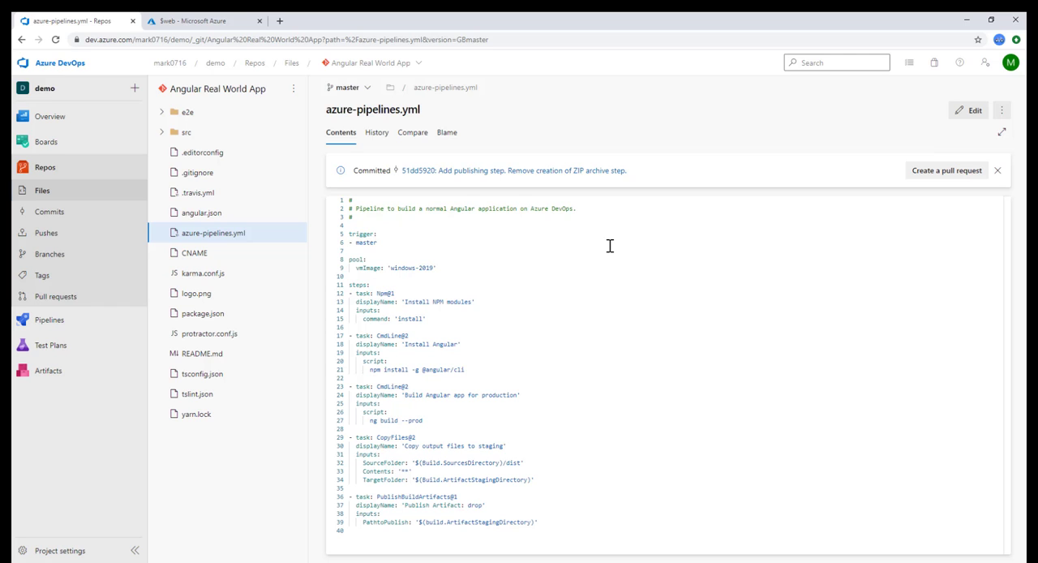
Step: Create a new release pipeline in the demo project, starting from an empty job
mouse_move(59, 319)
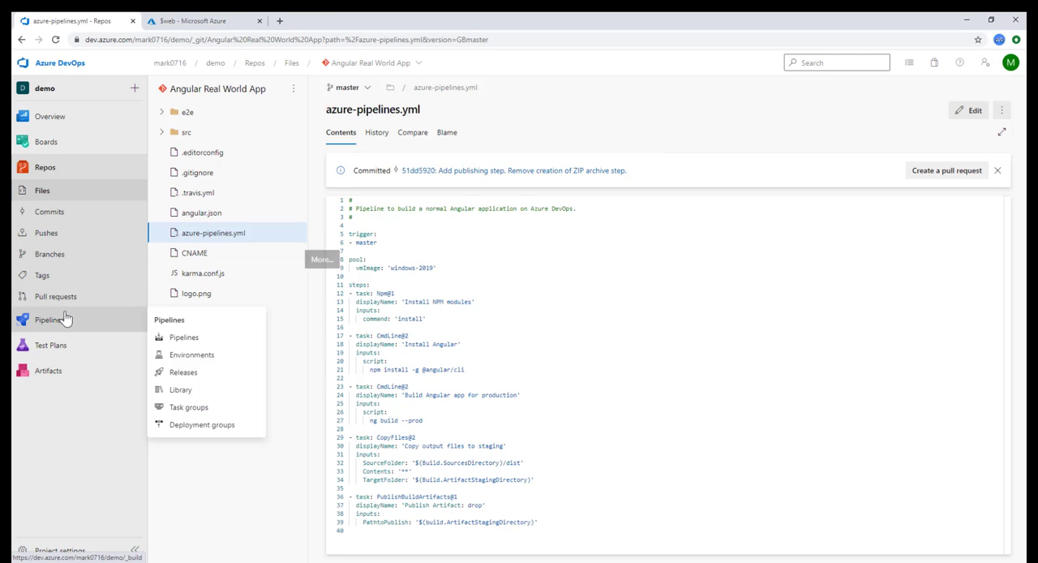
left_click(196, 340)
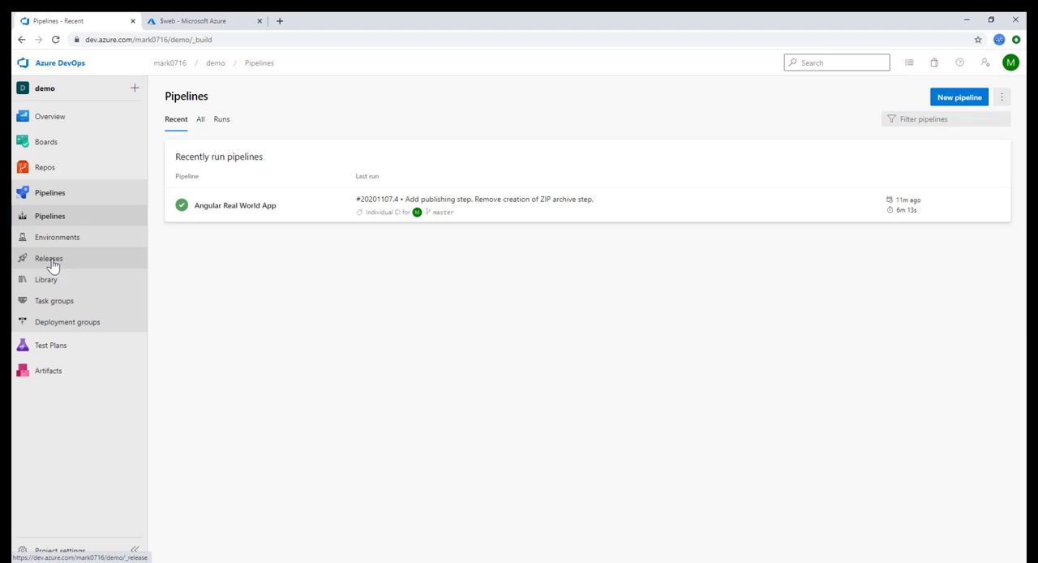
left_click(50, 259)
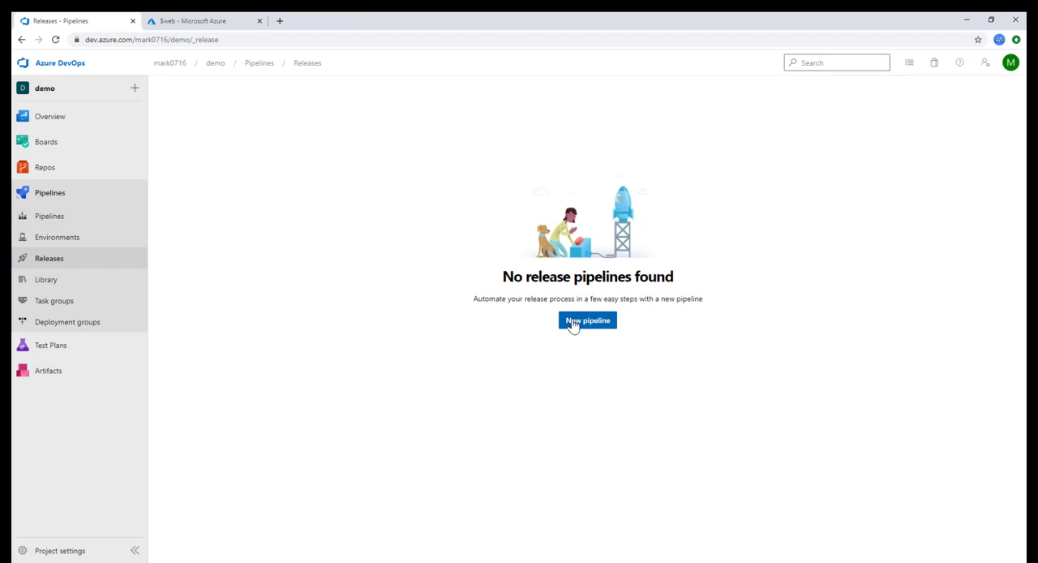
left_click(573, 322)
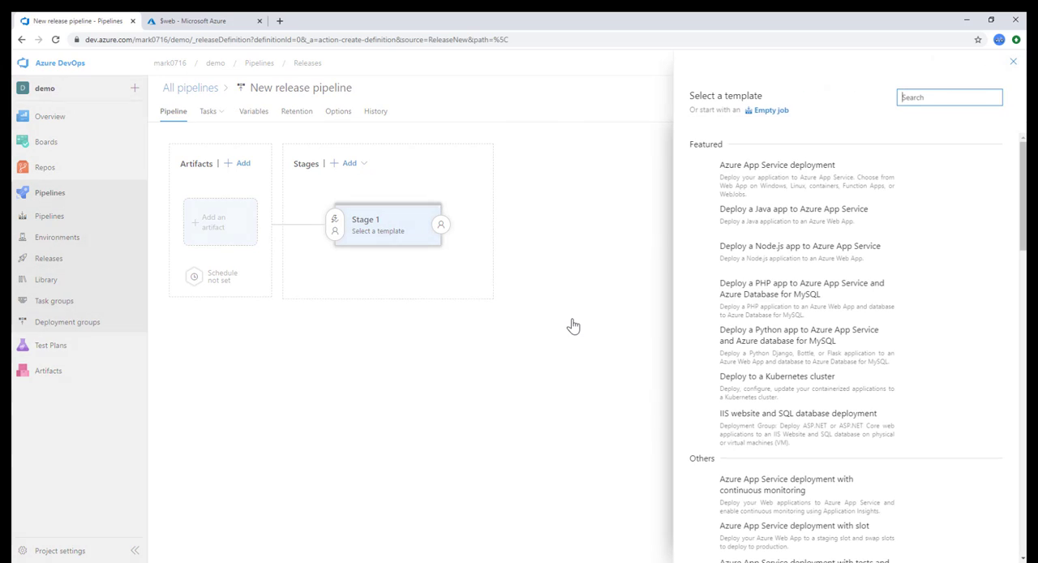
left_click(762, 111)
Step: Name the release pipeline's stage Deployment
left_click(745, 232)
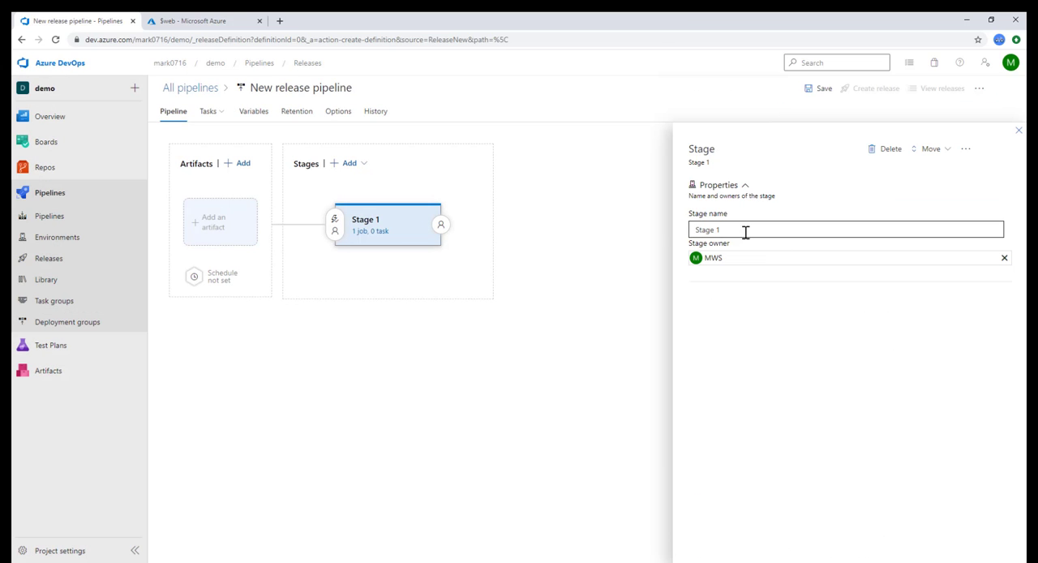
left_click(745, 232)
key("ctrl+a")
type("D")
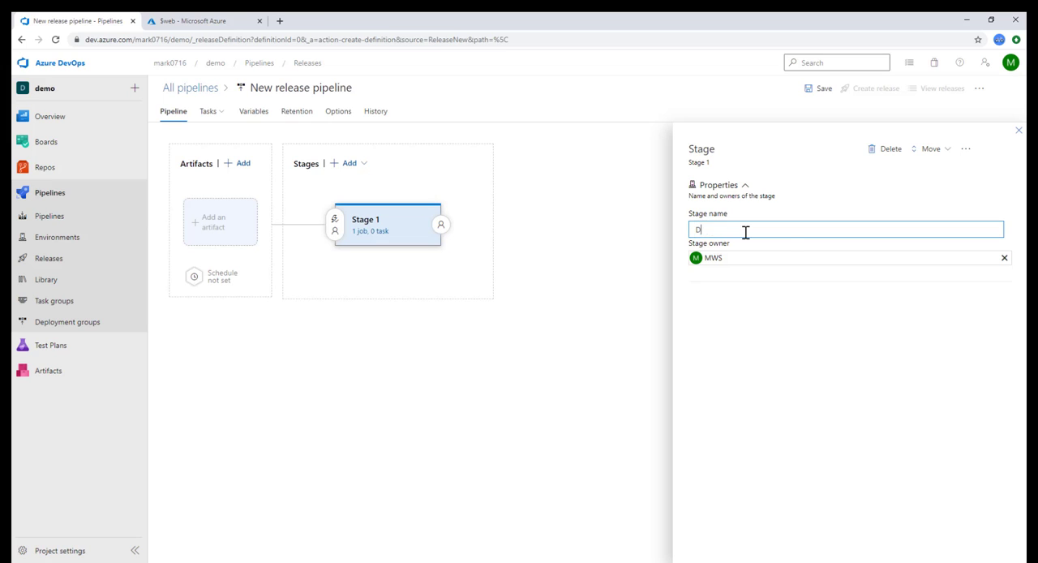
type("eployment")
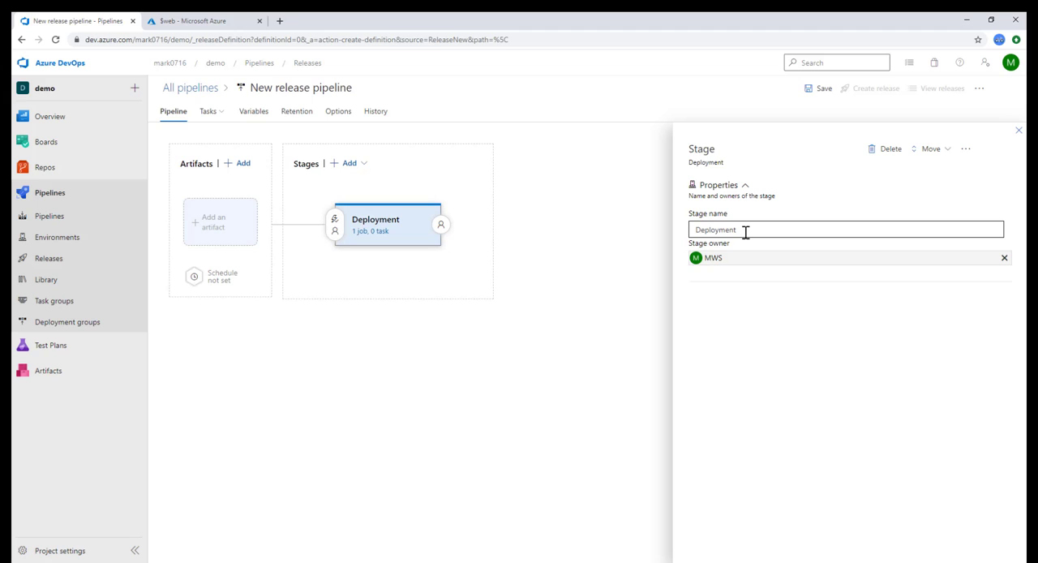
Step: Add a build artifact from the Angular Real World App pipeline with the source alias AngularApp
left_click(215, 228)
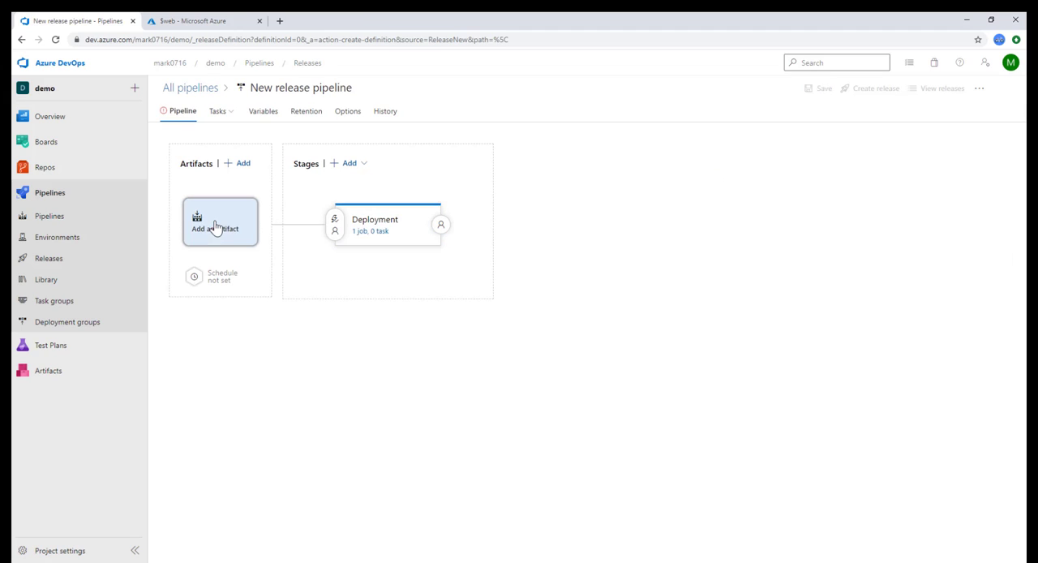
left_click(999, 270)
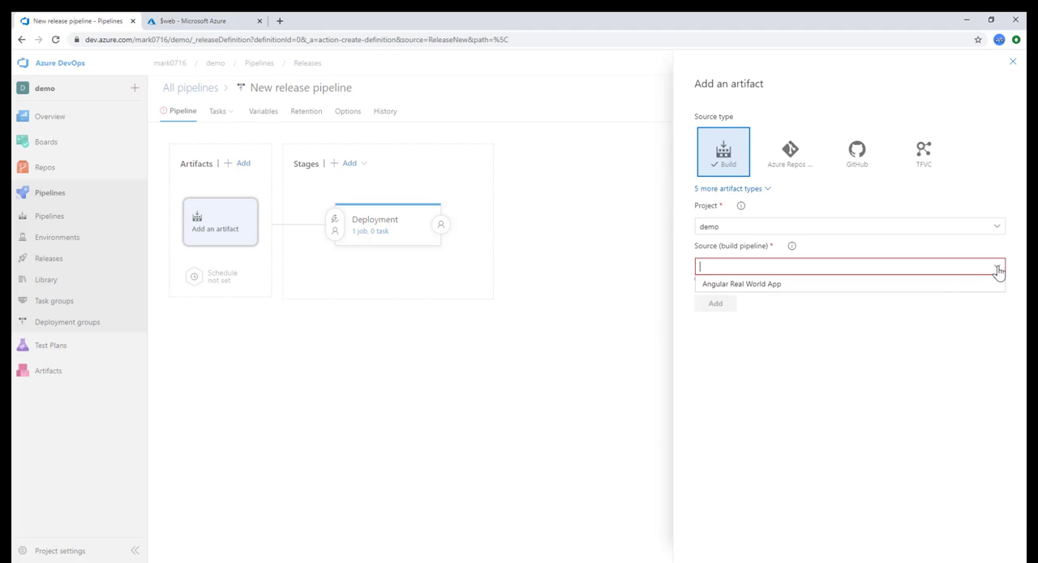
left_click(941, 285)
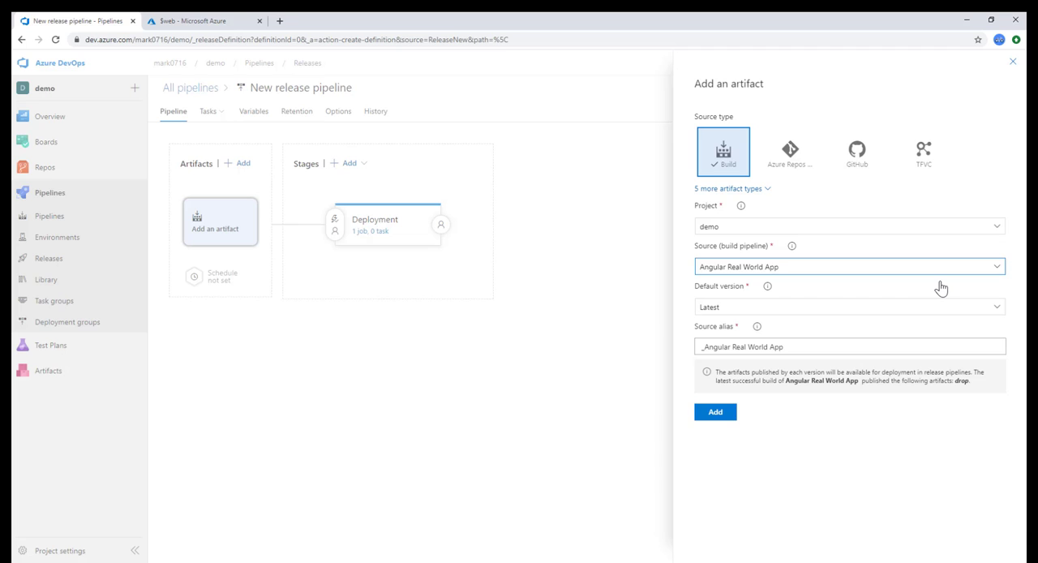
left_click(871, 342)
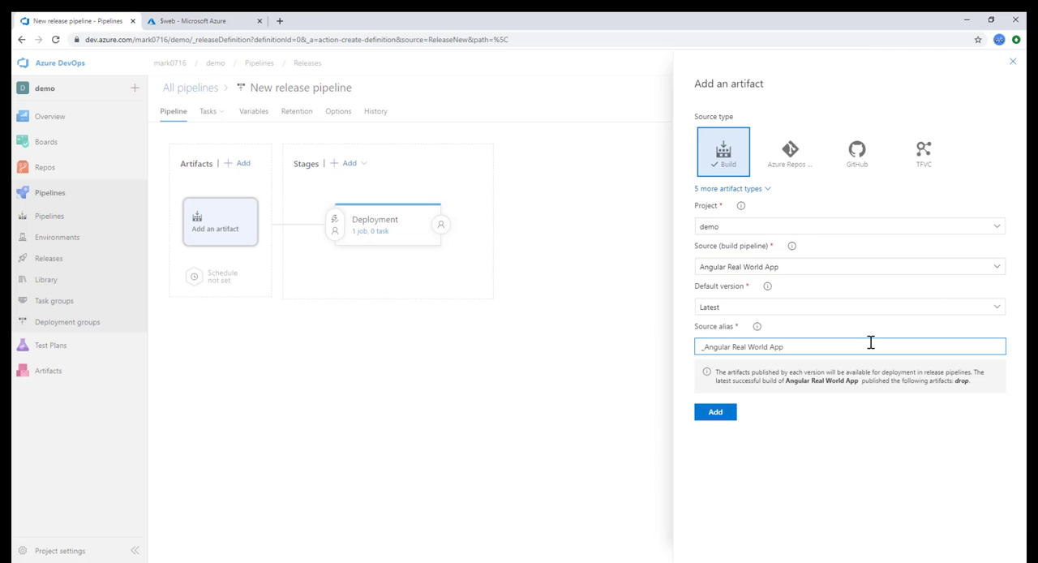
key("ctrl+a")
type("AngularApp")
left_click(720, 414)
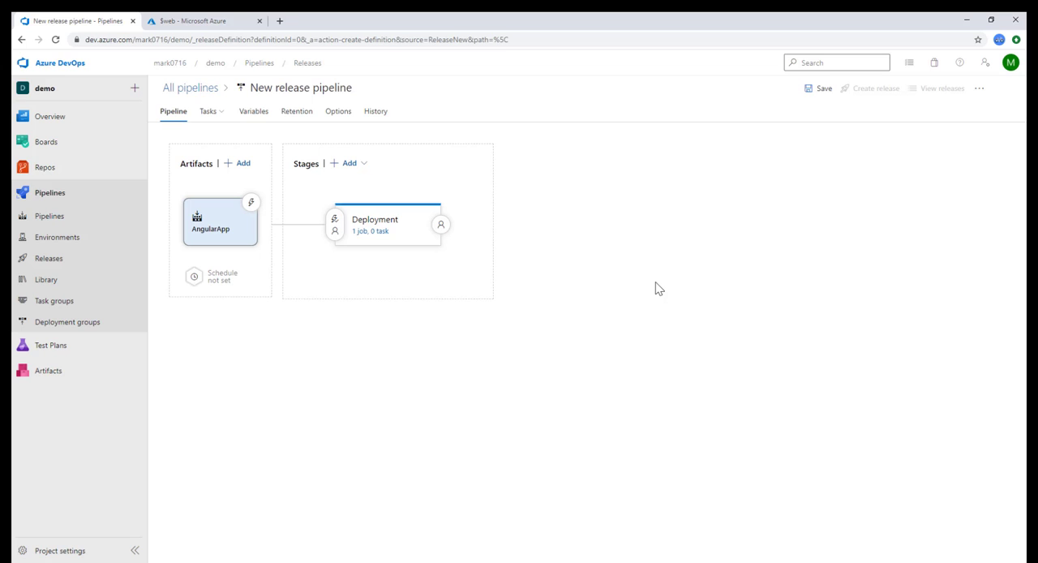
Step: Add an Azure CLI task to the agent job of the Deployment stage
left_click(377, 233)
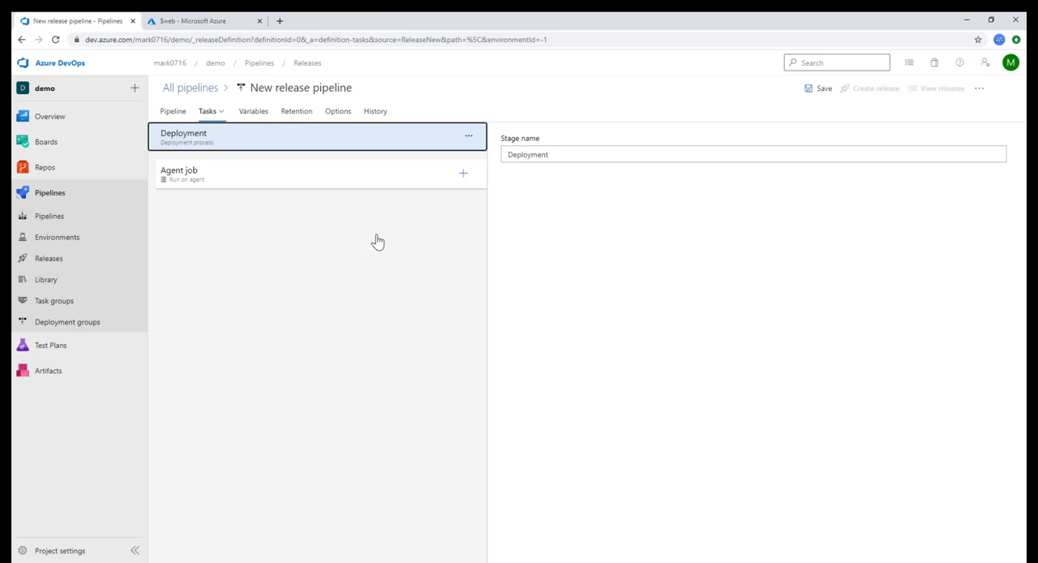
left_click(461, 175)
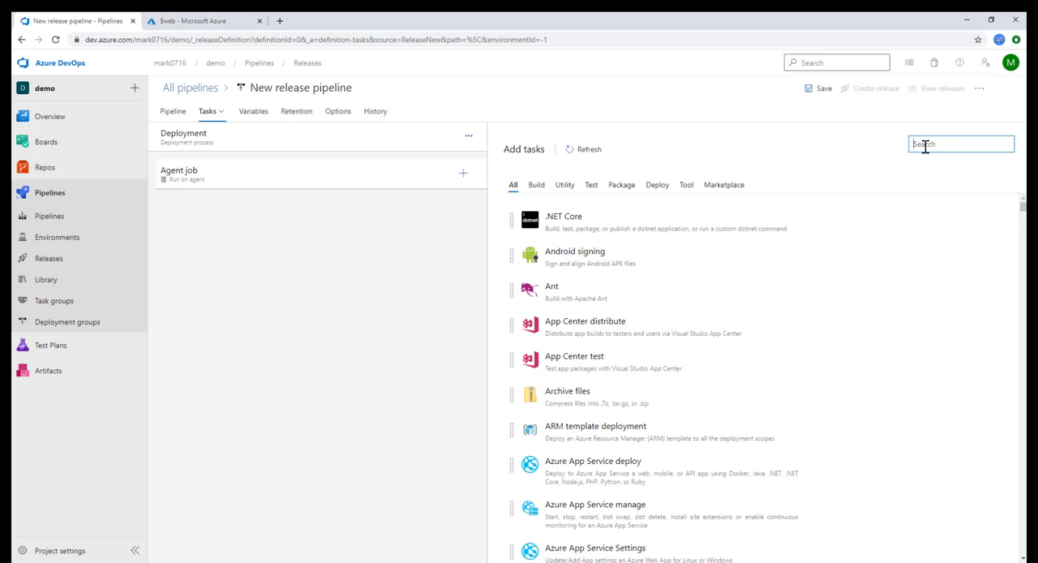
type("cli")
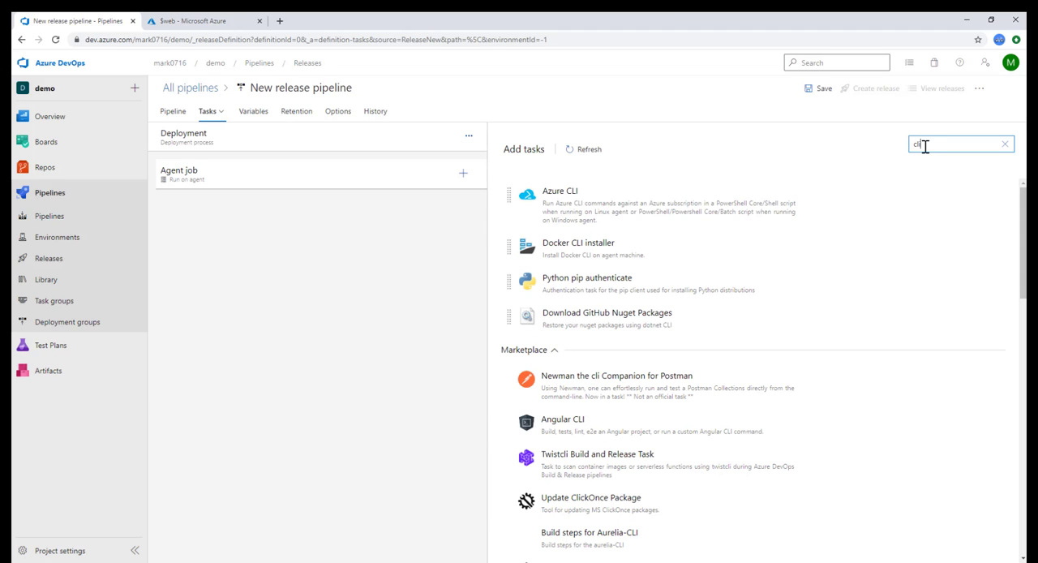
left_click(738, 224)
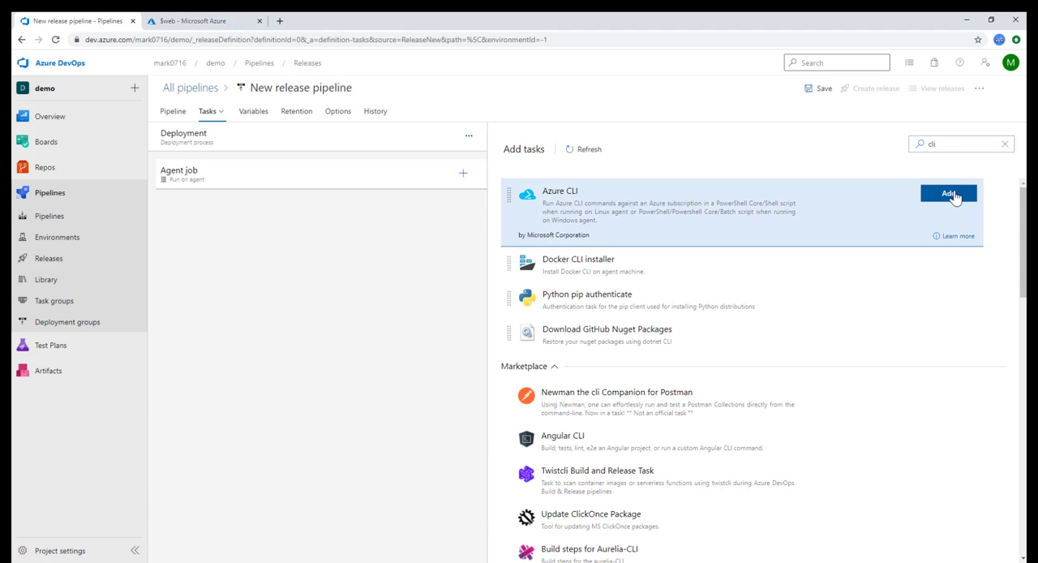
left_click(941, 198)
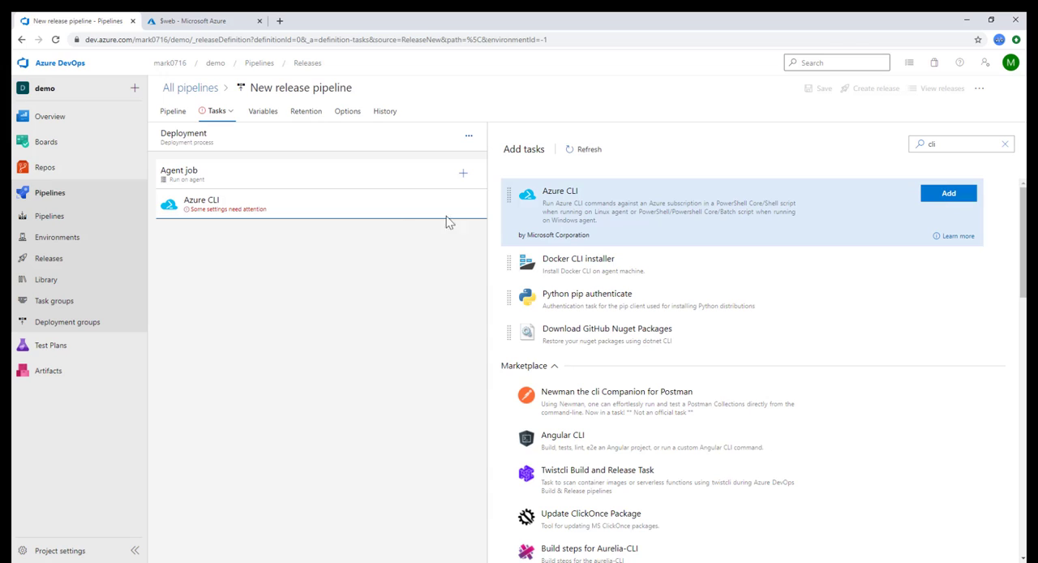
Step: Connect the Azure CLI task to Azure subscription 1 and authorize it by signing in with the account's e-mail and password
left_click(350, 212)
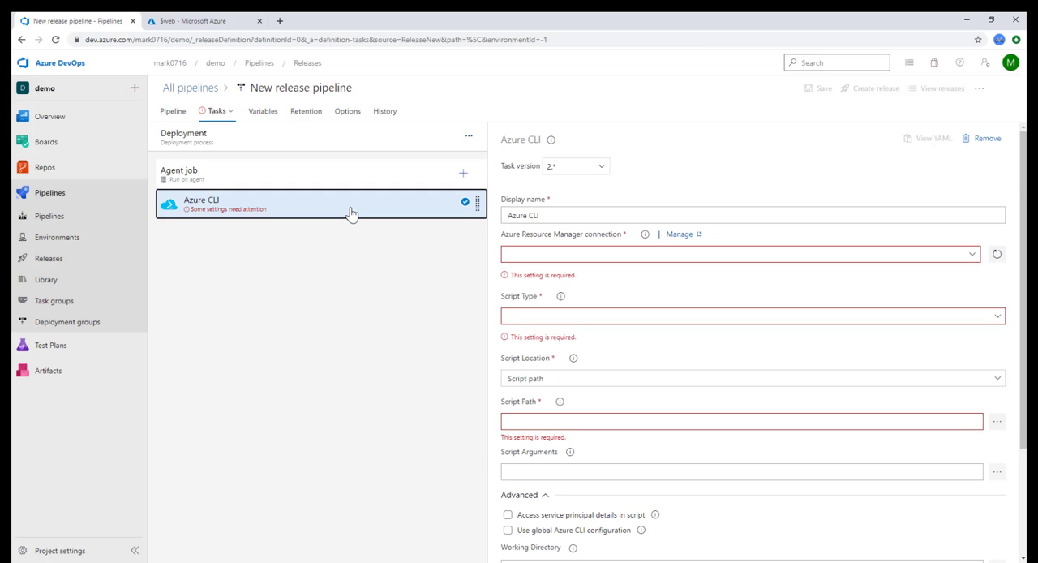
left_click(973, 258)
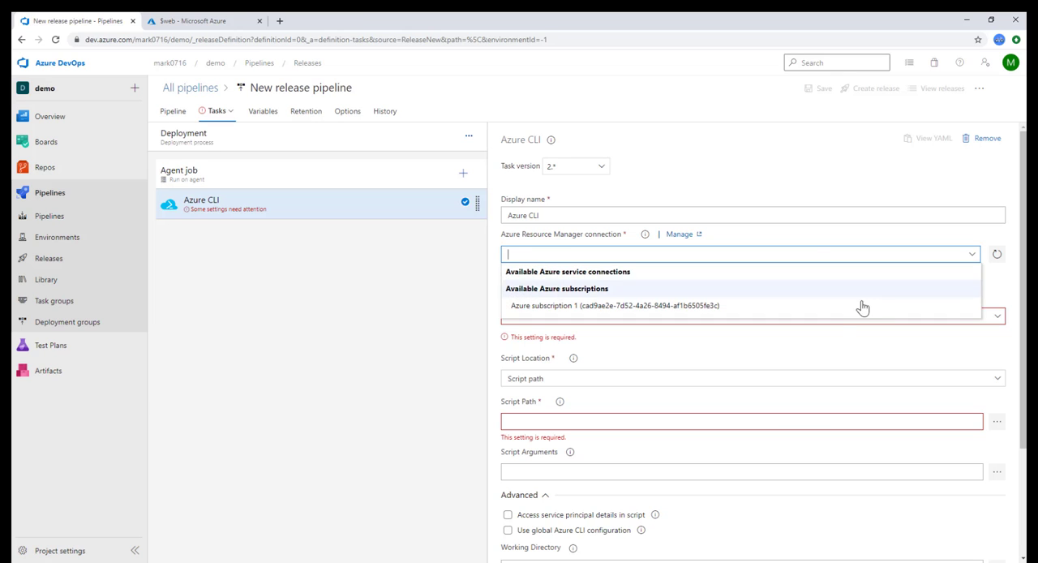
left_click(838, 312)
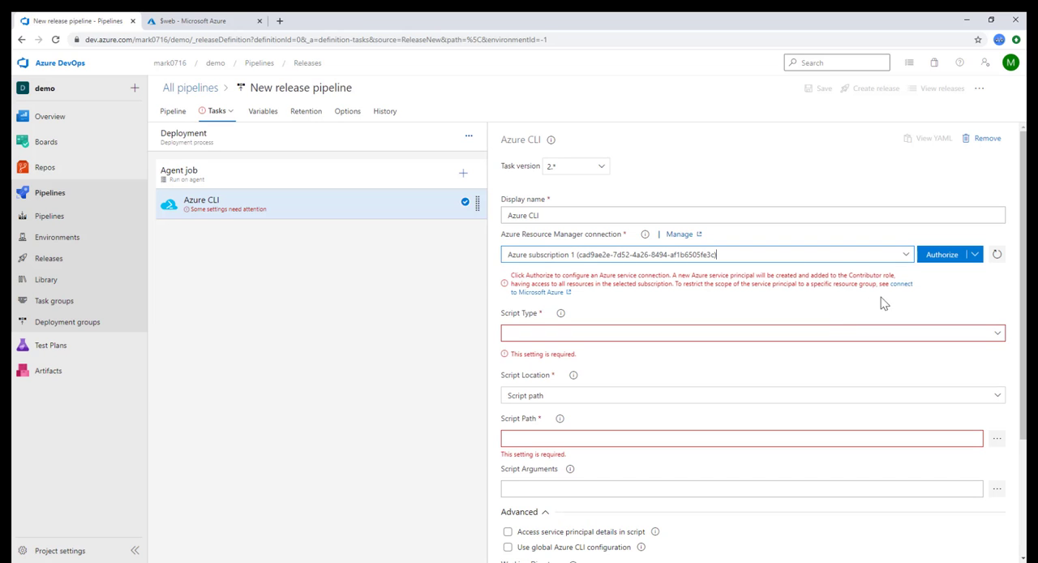
left_click(941, 255)
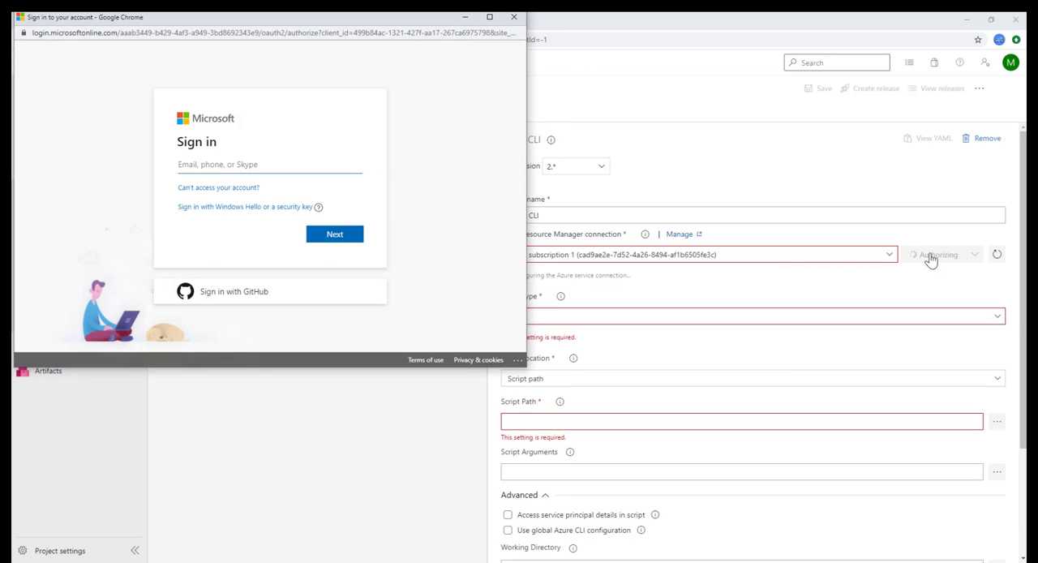
left_click(324, 235)
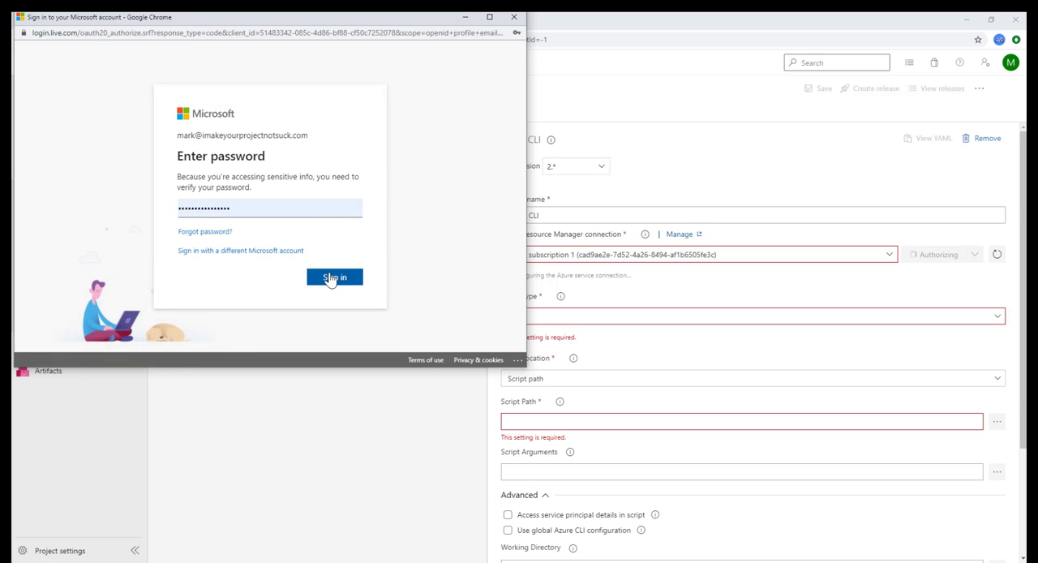
left_click(331, 278)
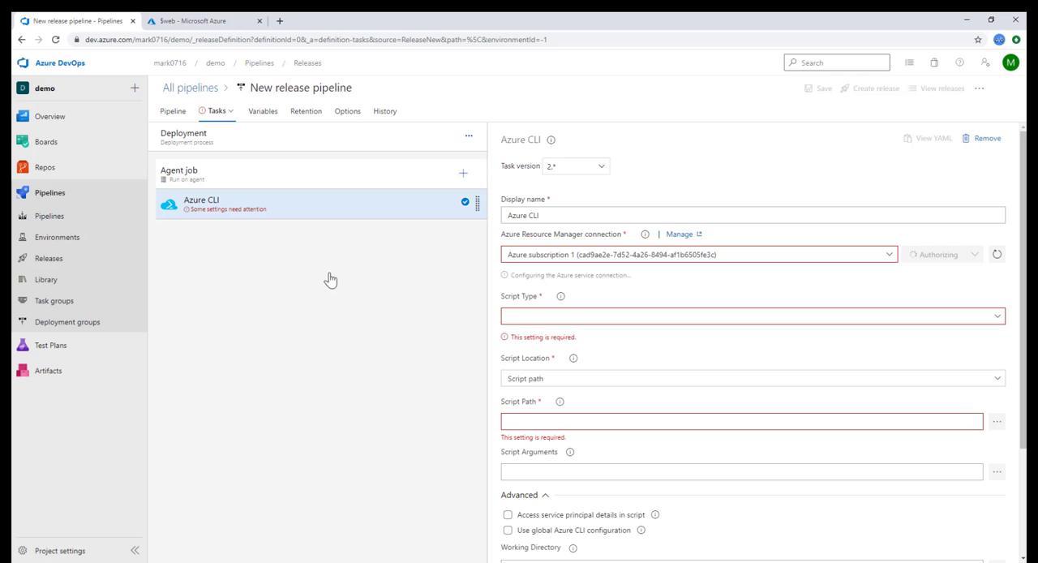
Step: Give the task an inline Powershell script: az storage blob upload-batch --account-name $(STORAGE_ACCOUNT_NAME) --account-key $(STORAGE_ACCOUNT_KEY) --destination '$web' --source "$(System.ArtifactsDirectory)/$(Release.PrimaryArtifactSourceAlias)/drop"
left_click(996, 306)
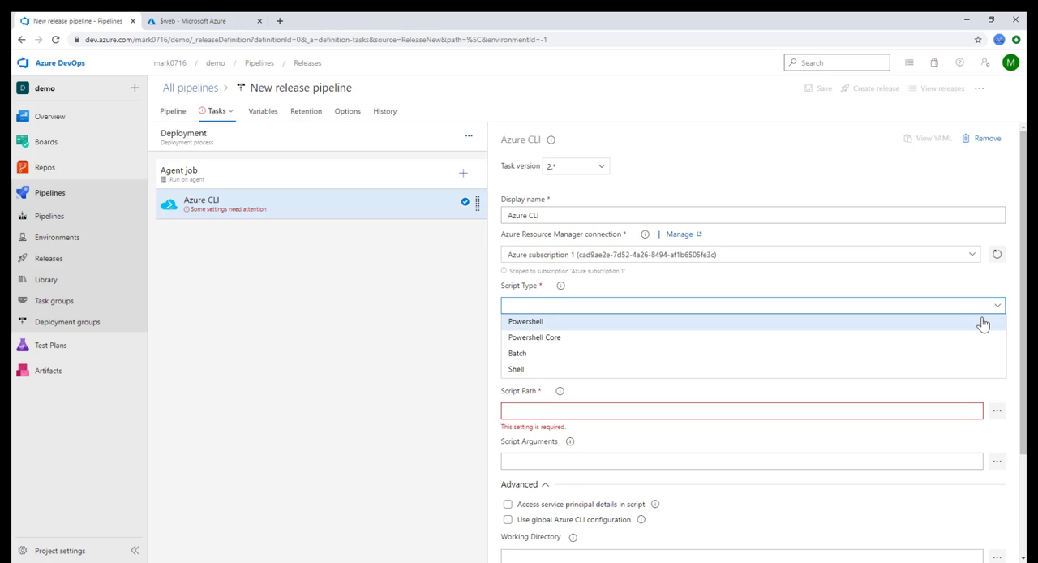
left_click(982, 324)
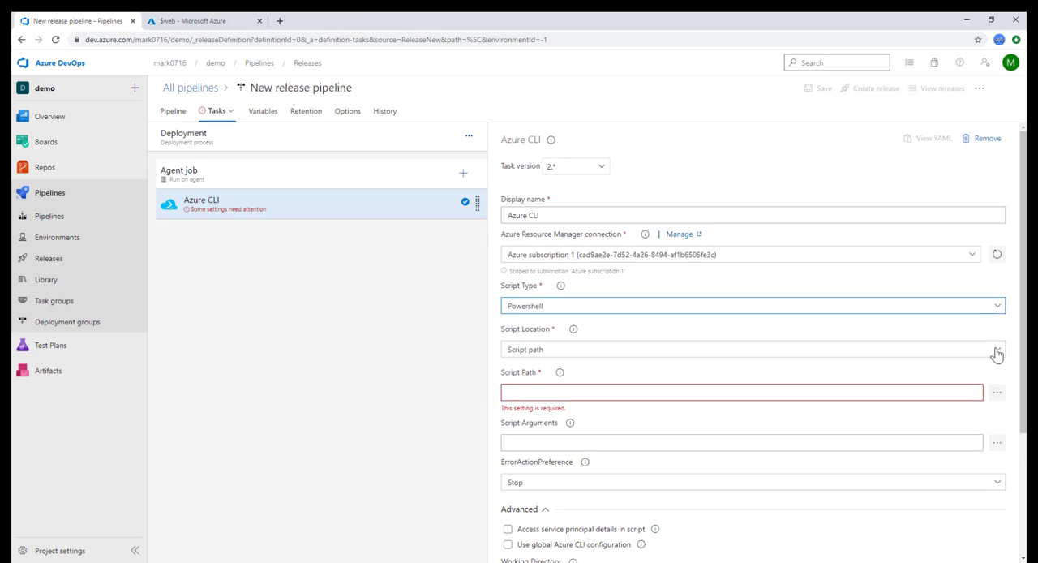
left_click(996, 350)
left_click(974, 367)
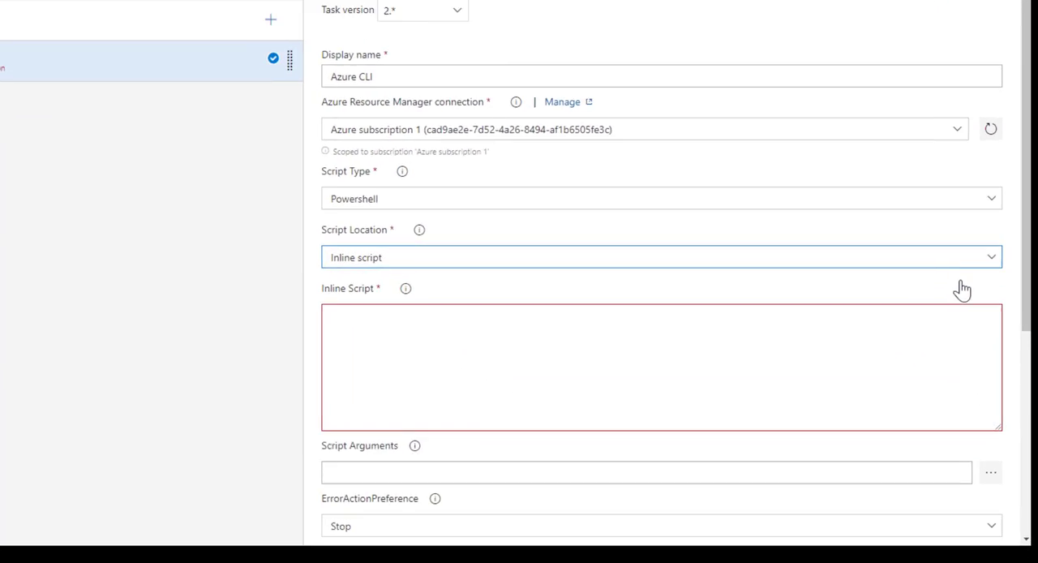
left_click(587, 428)
type("az storage blob upload-batch --account-name $(STORAGE_ACCOUNT_NAME) --account-key $(STORAGE_ACCOUNT_KEY) --destination '$web' --source \"$(System.ArtifactsDirectory)/$(Release.PrimaryArtifactSourceAlias)/drop\"")
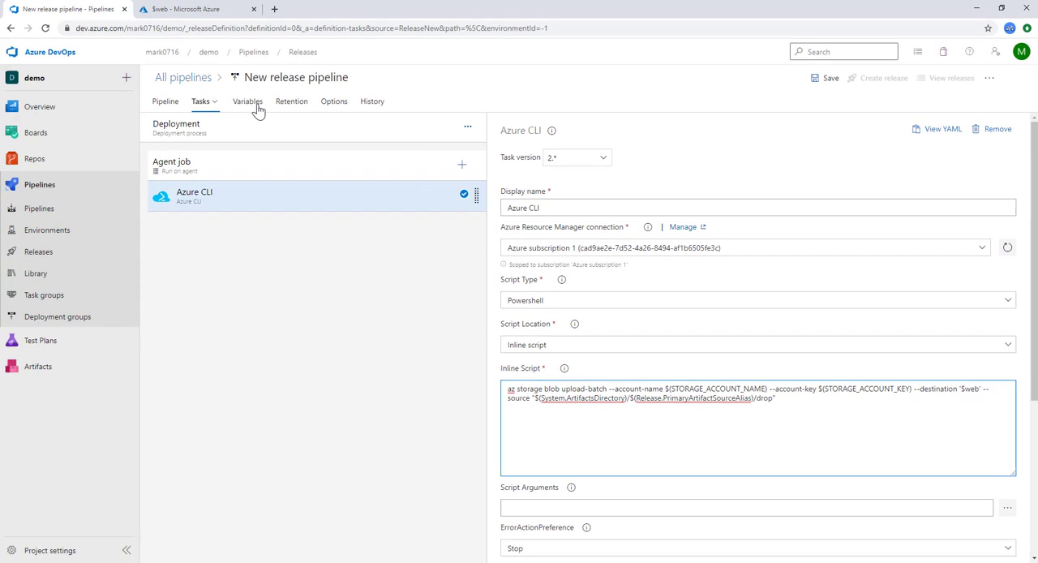
Step: Define the pipeline variable STORAGE_ACCOUNT_NAME with the value blueherringstorage
left_click(255, 106)
left_click(579, 185)
type("bluehe")
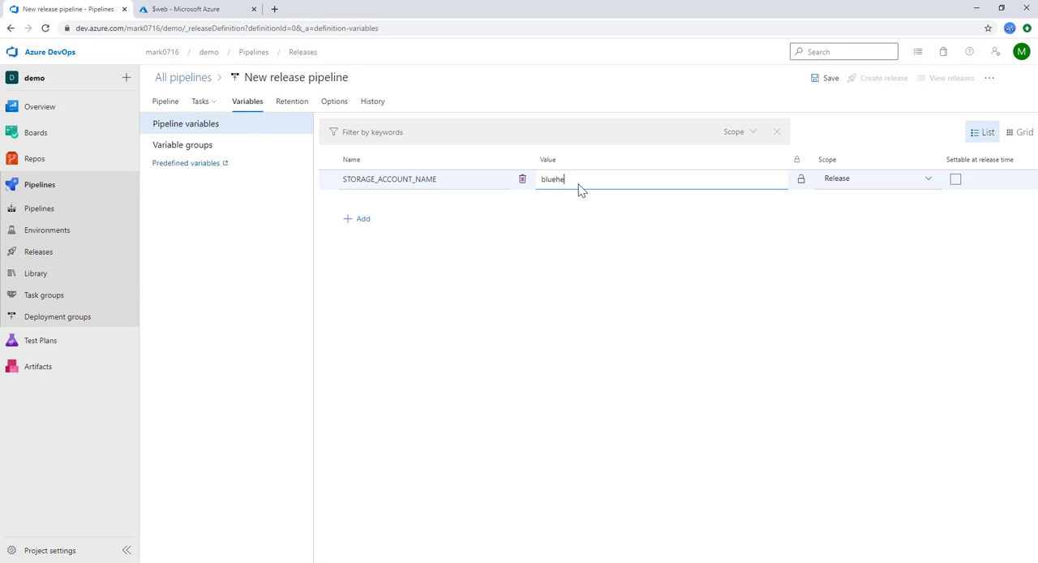
type("rringstorage")
Step: Add the variable STORAGE_ACCOUNT_KEY with the storage account's key1 access key copied from the Azure portal, and save the release pipeline in the root folder
left_click(361, 219)
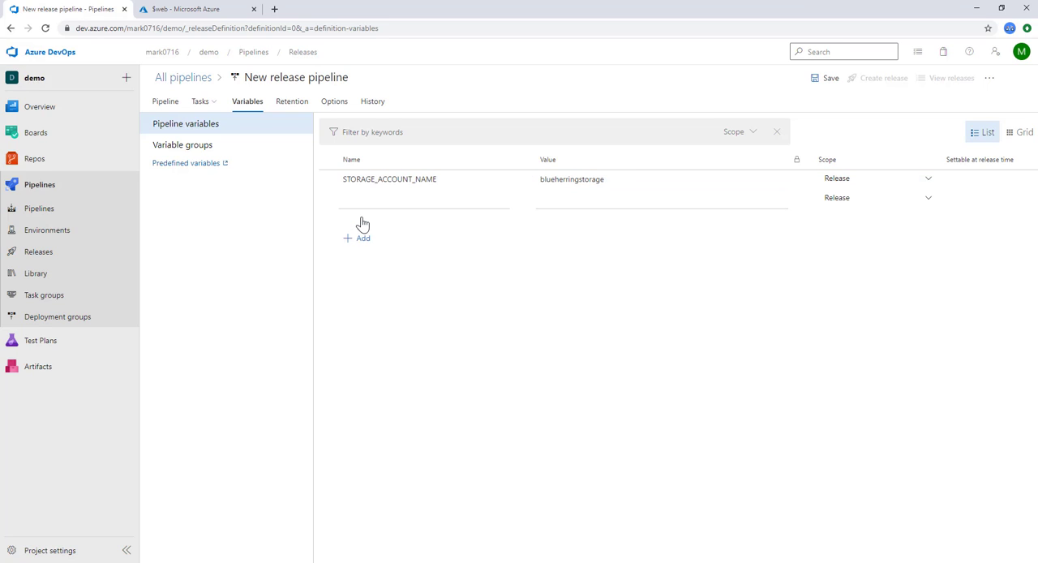
type("STORAGE_ACCOUNT_KEY")
left_click(243, 10)
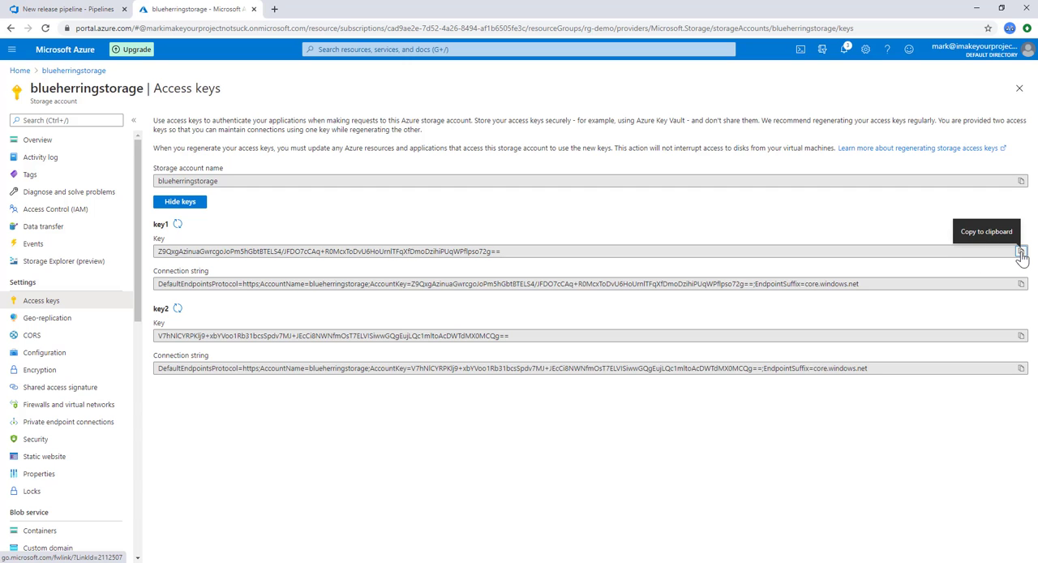
left_click(1020, 252)
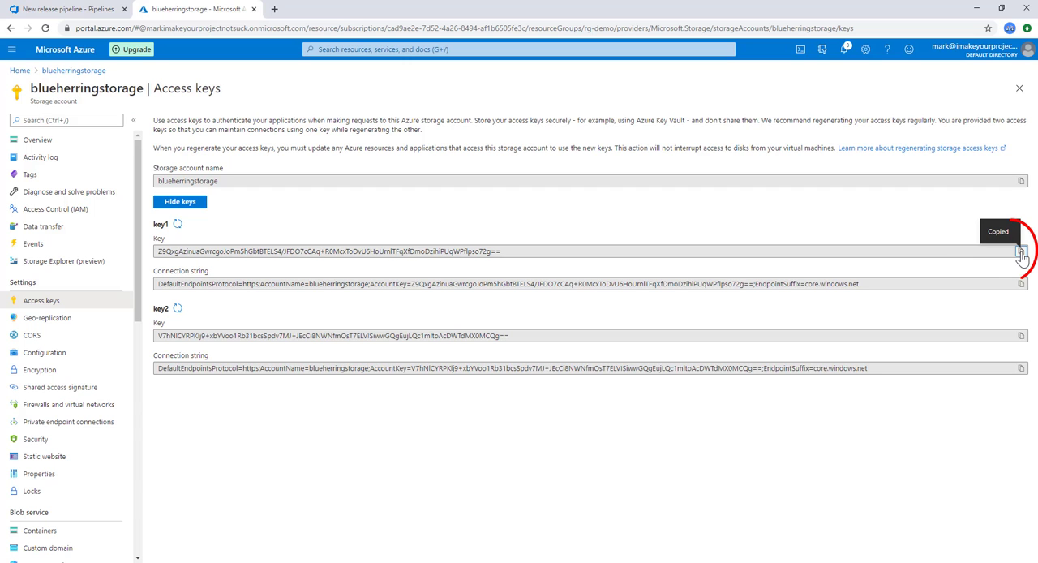
left_click(91, 11)
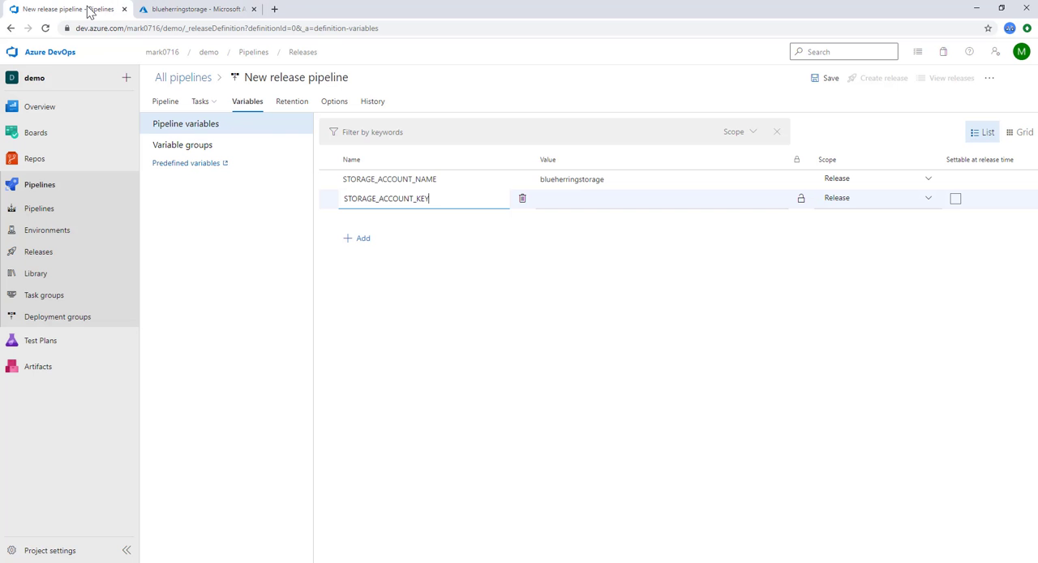
left_click(560, 202)
key("ctrl+v")
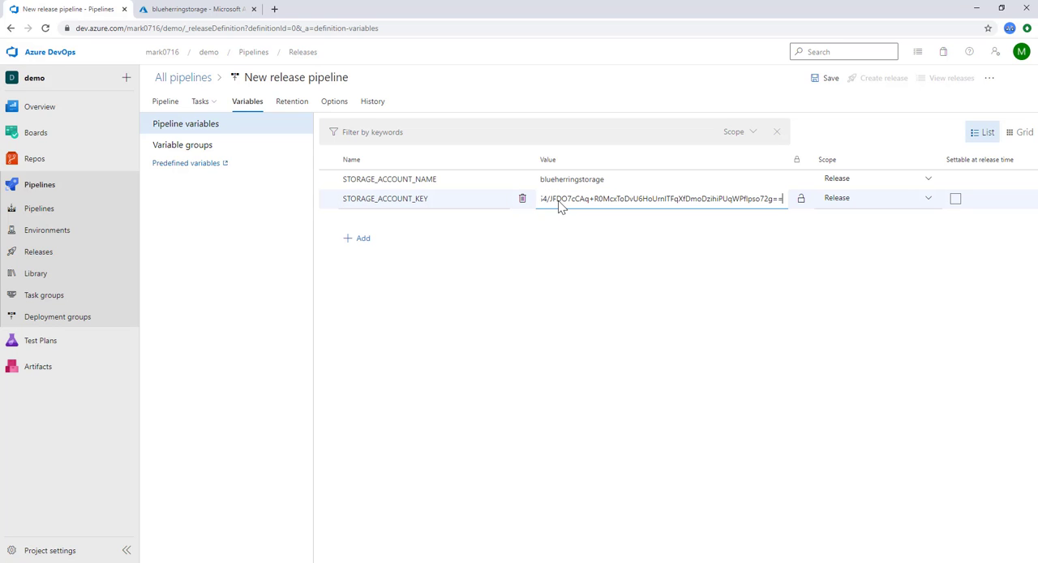
left_click(823, 88)
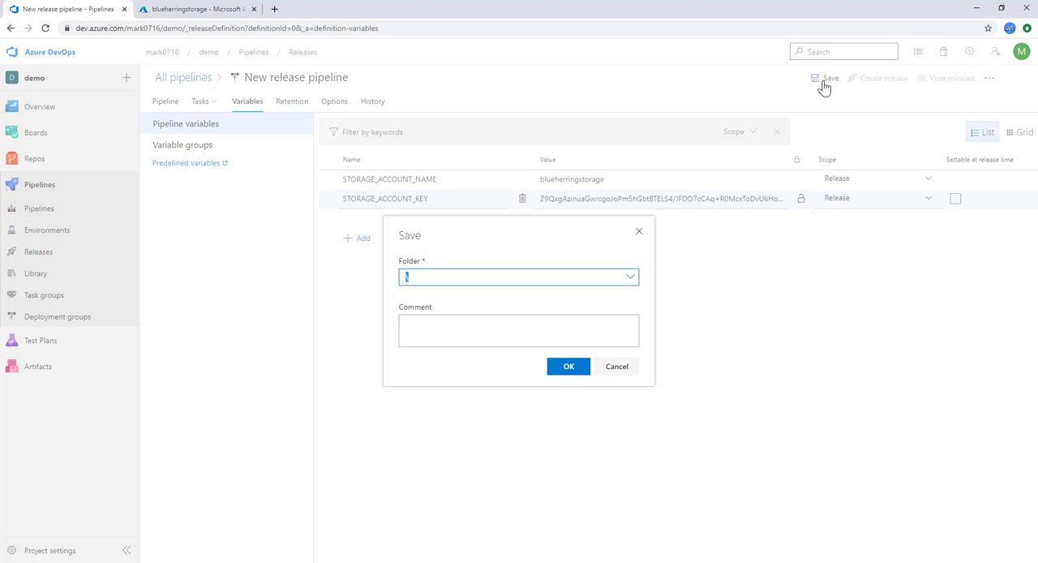
left_click(576, 367)
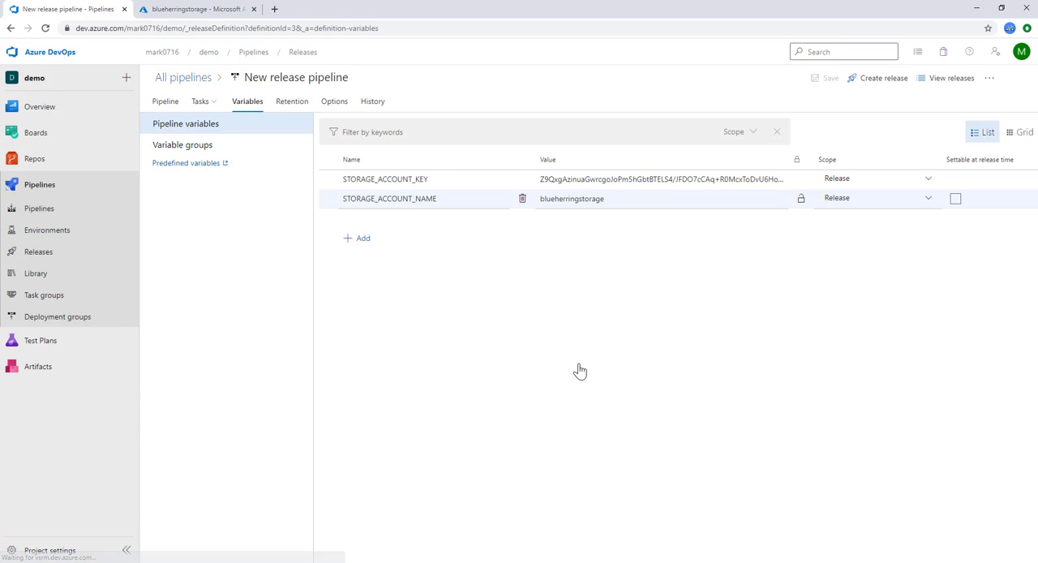
Step: Create a new release from the release pipeline and open its progress page
left_click(876, 85)
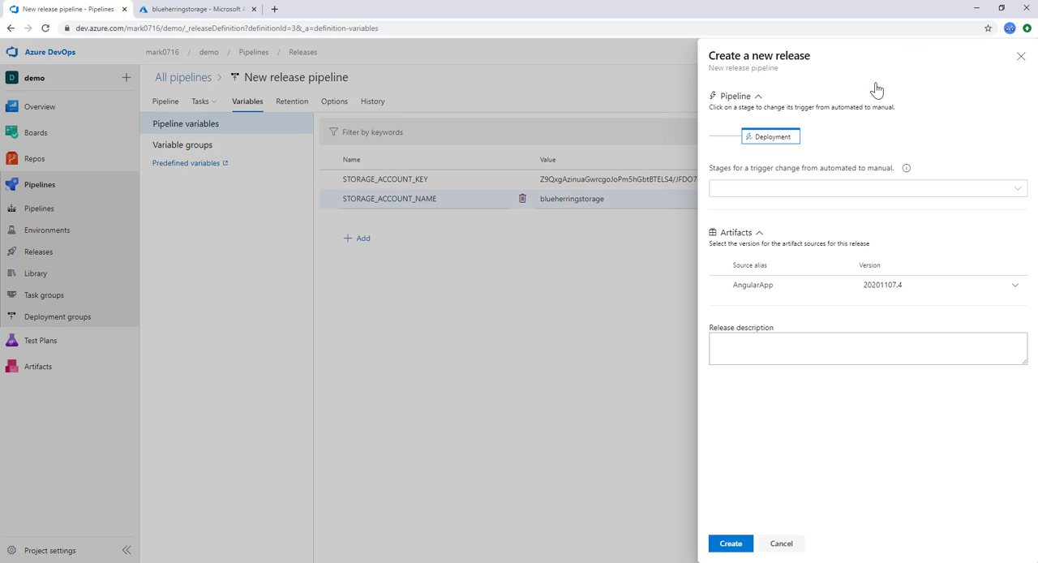
left_click(731, 542)
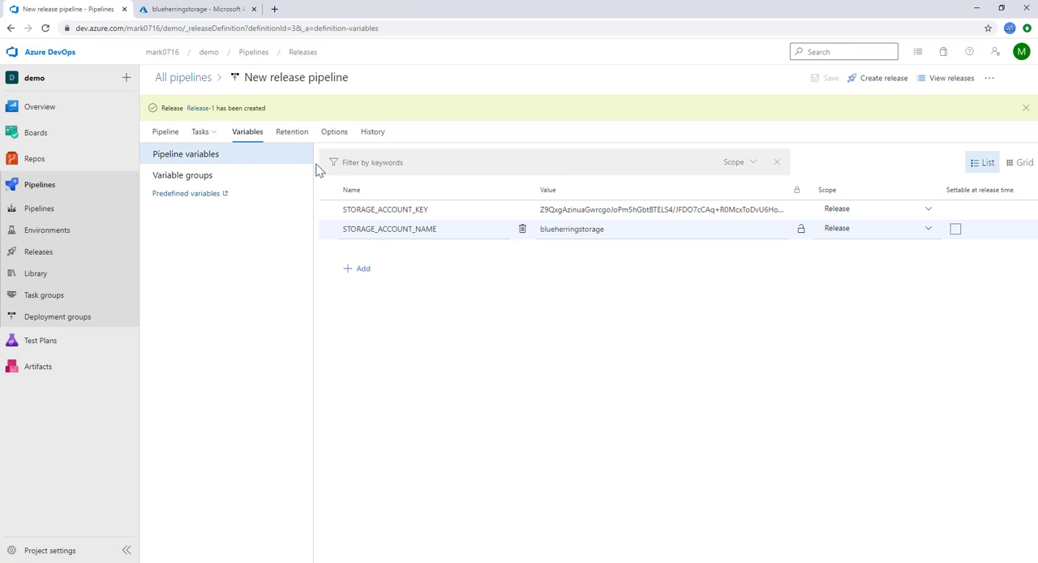
left_click(205, 111)
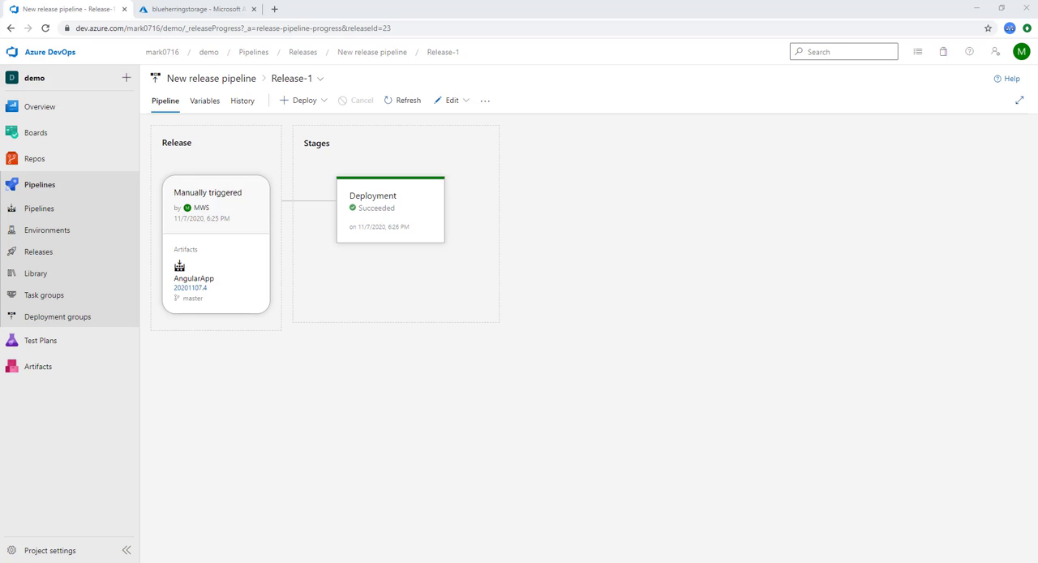
Step: Switch to the Azure portal and examine the contents of the $web container in the blueherringstorage account
key("ctrl+Tab")
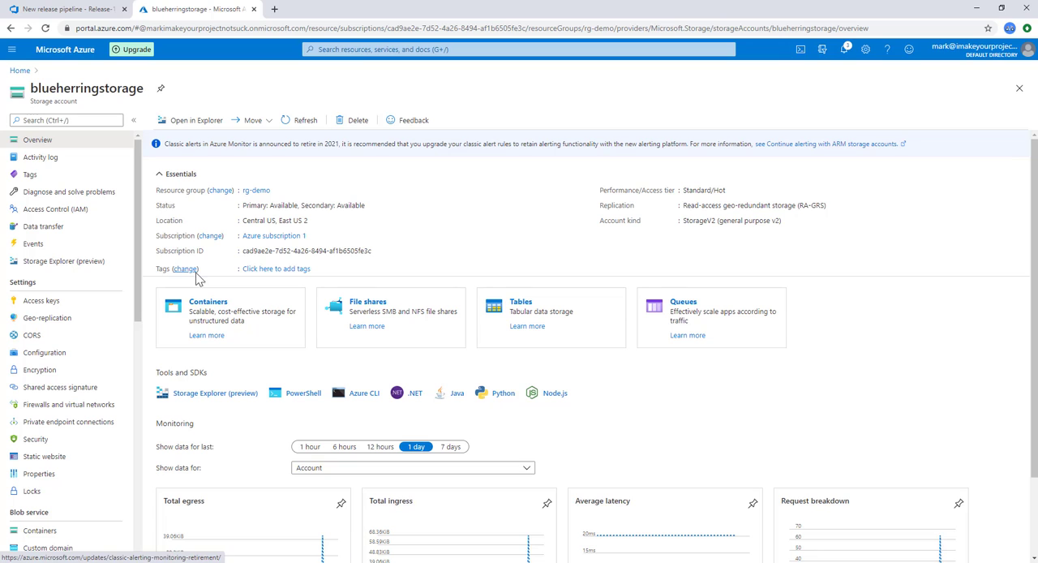
left_click(209, 303)
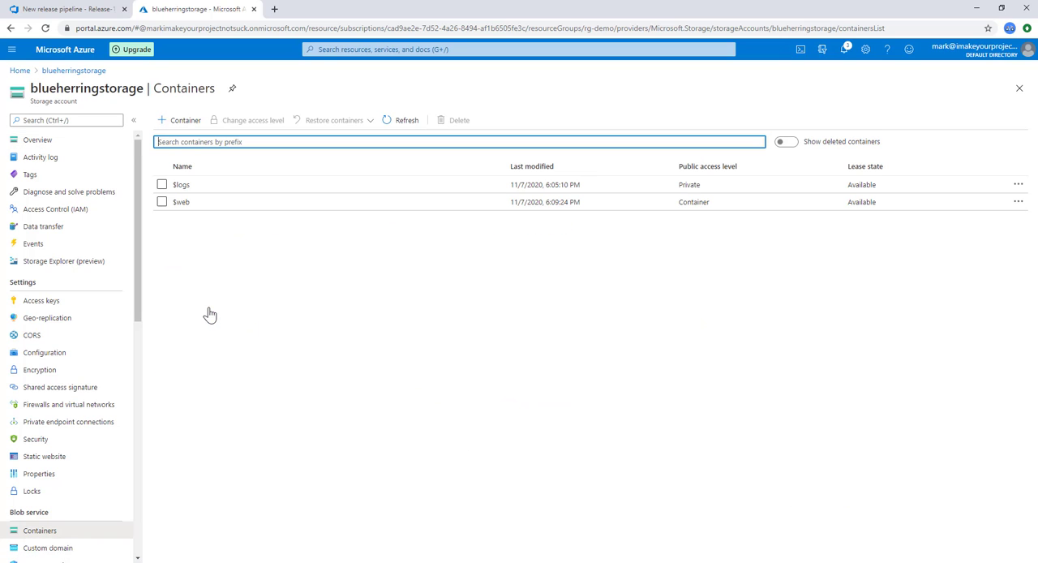
left_click(186, 204)
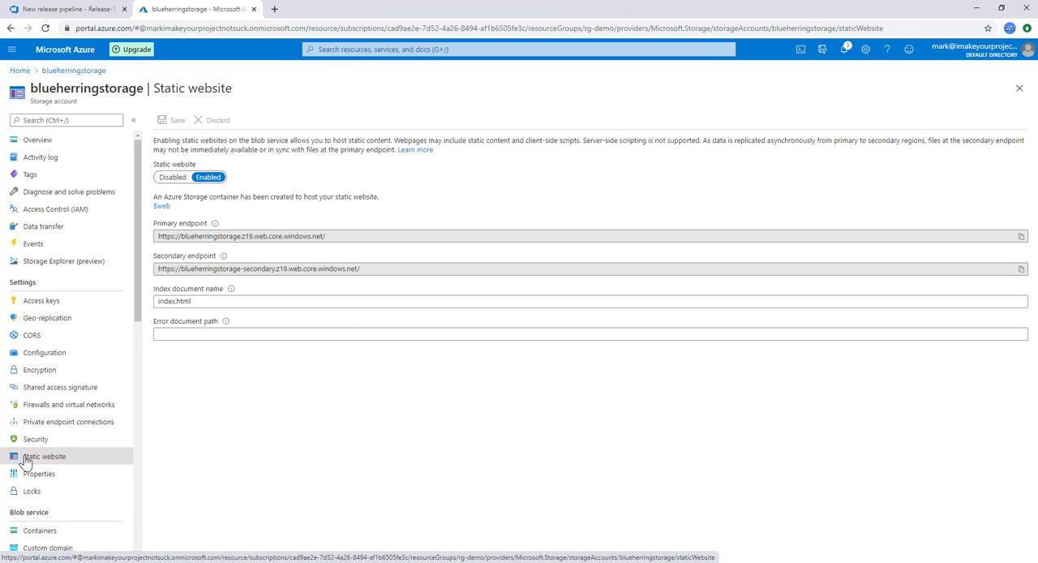
Step: Open the static website's primary endpoint in a new browser tab and try its Sign in, Sign up and Home pages
left_click(1020, 236)
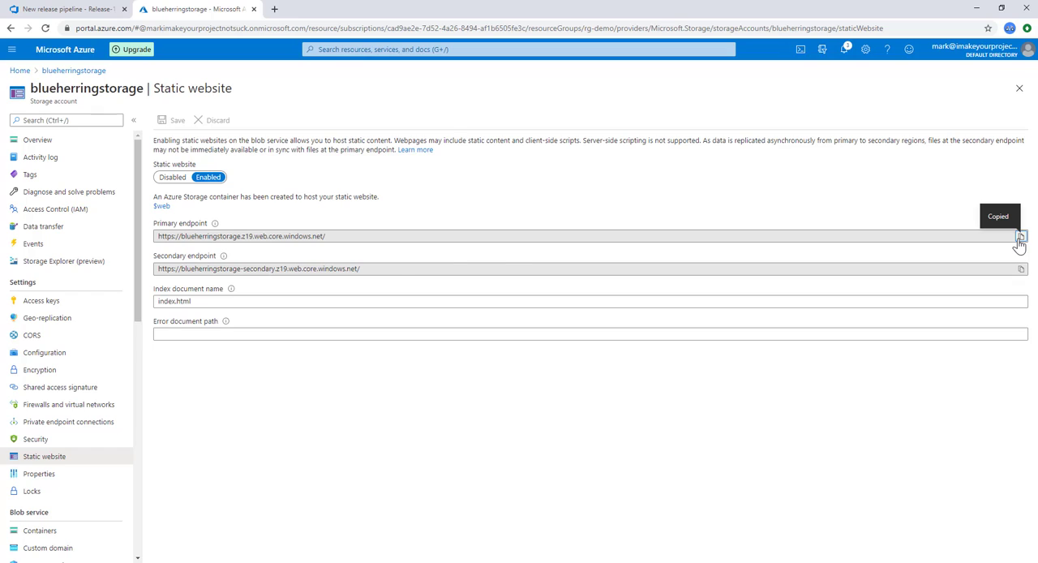
left_click(274, 9)
key("ctrl+v")
key("Return")
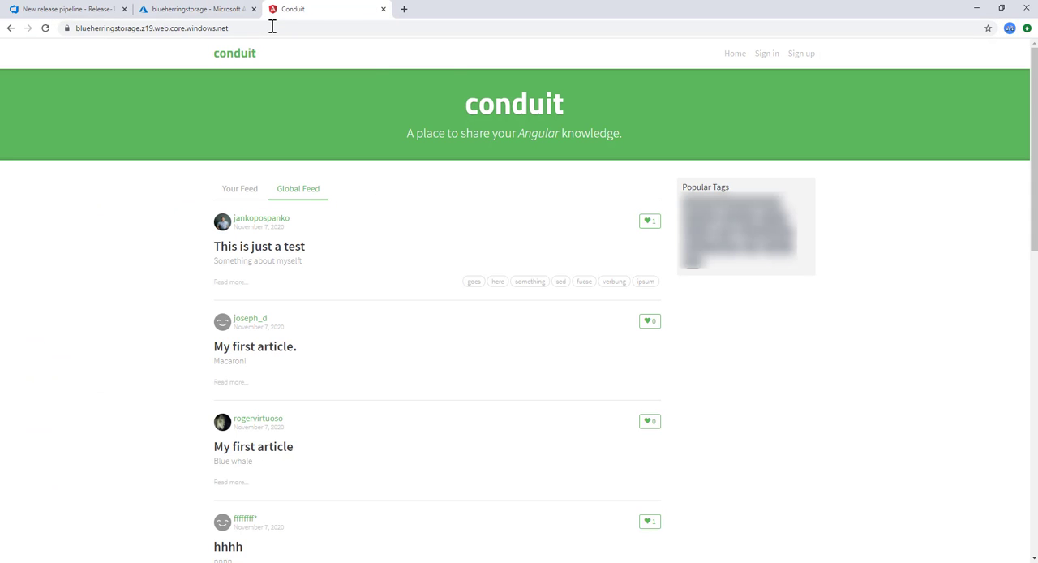
left_click(765, 57)
left_click(801, 57)
left_click(739, 57)
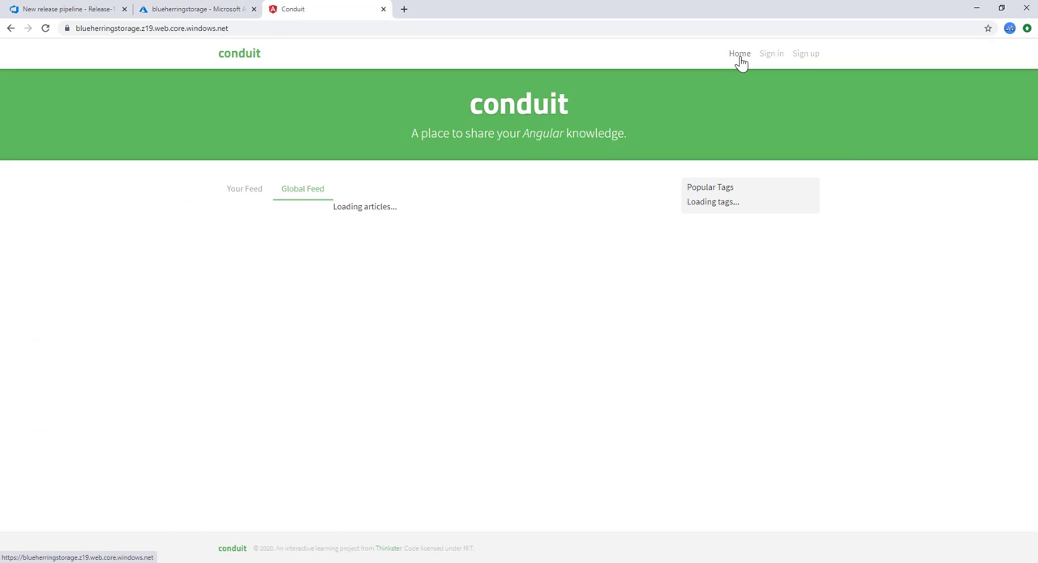
Step: Enable the continuous deployment trigger on the release pipeline's AngularApp artifact and save it with the comment "New continuous deployment."
left_click(69, 9)
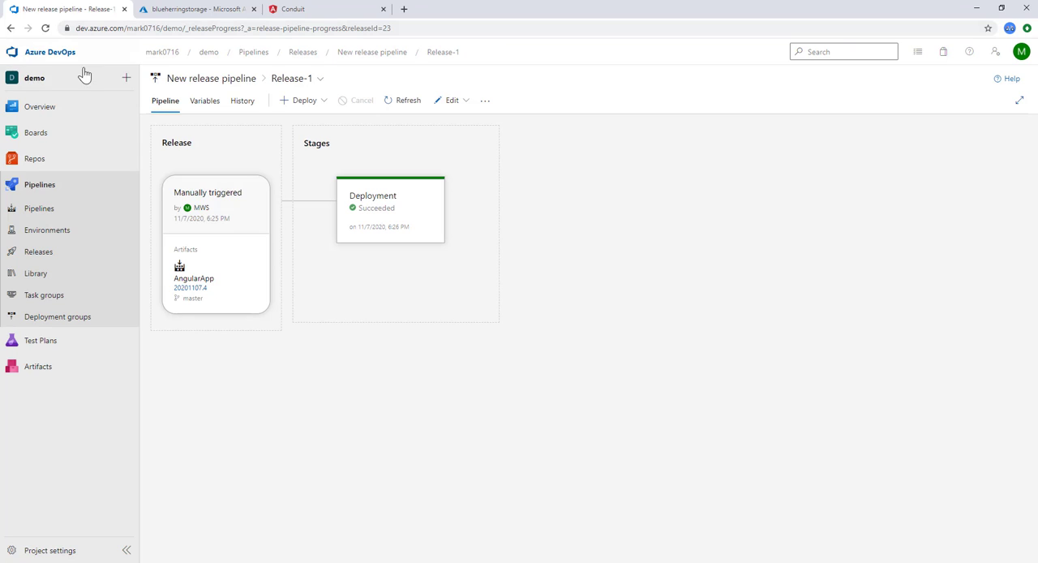
left_click(72, 259)
left_click(887, 92)
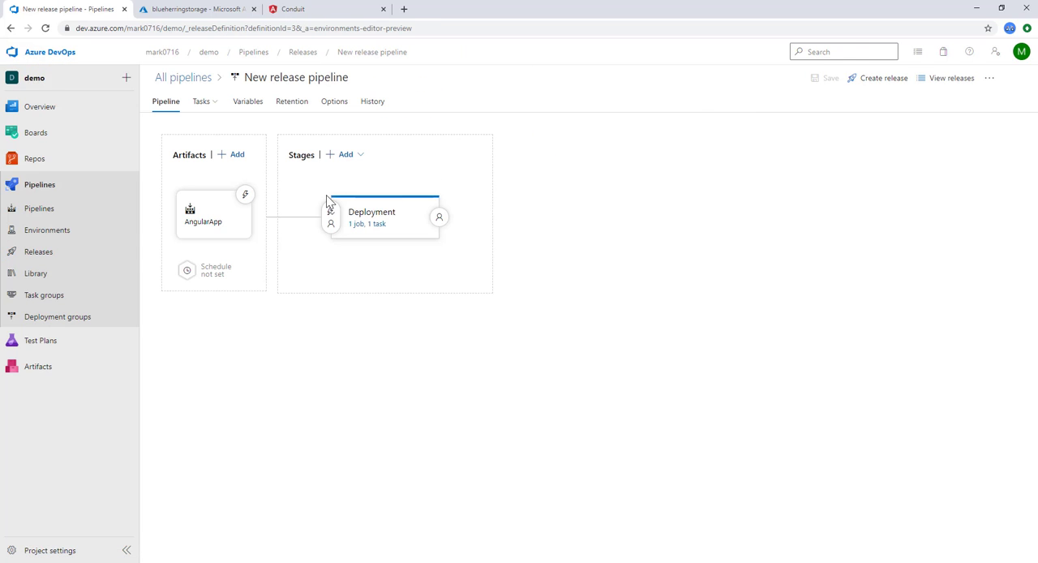
left_click(245, 195)
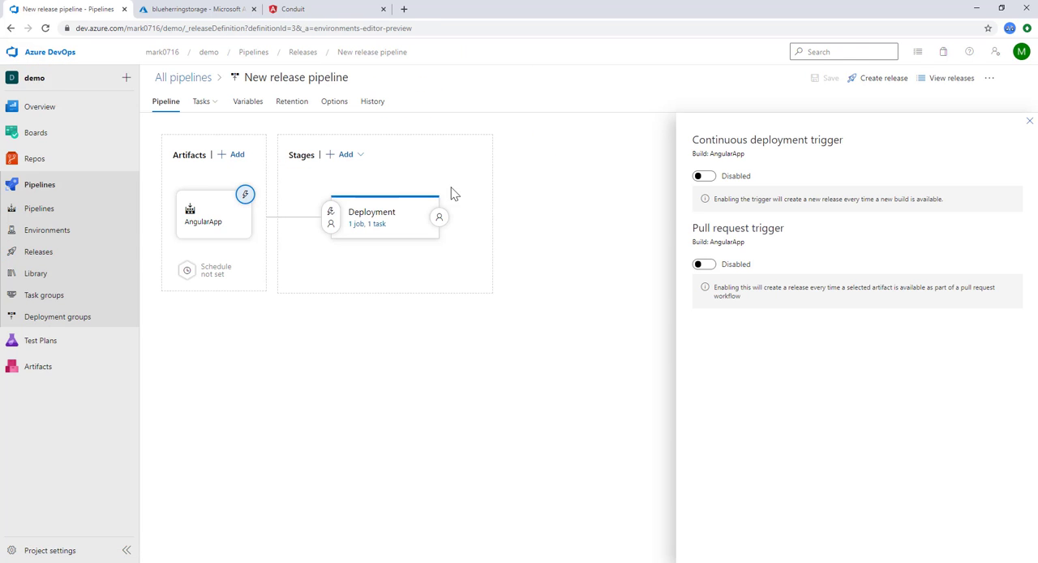
left_click(704, 176)
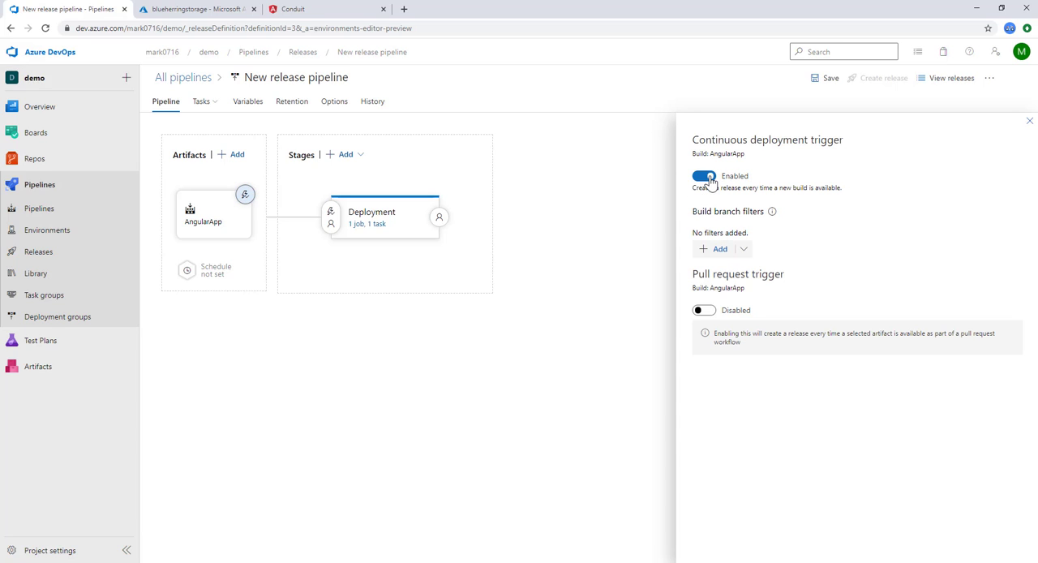
left_click(825, 88)
type("New continuous deployment.")
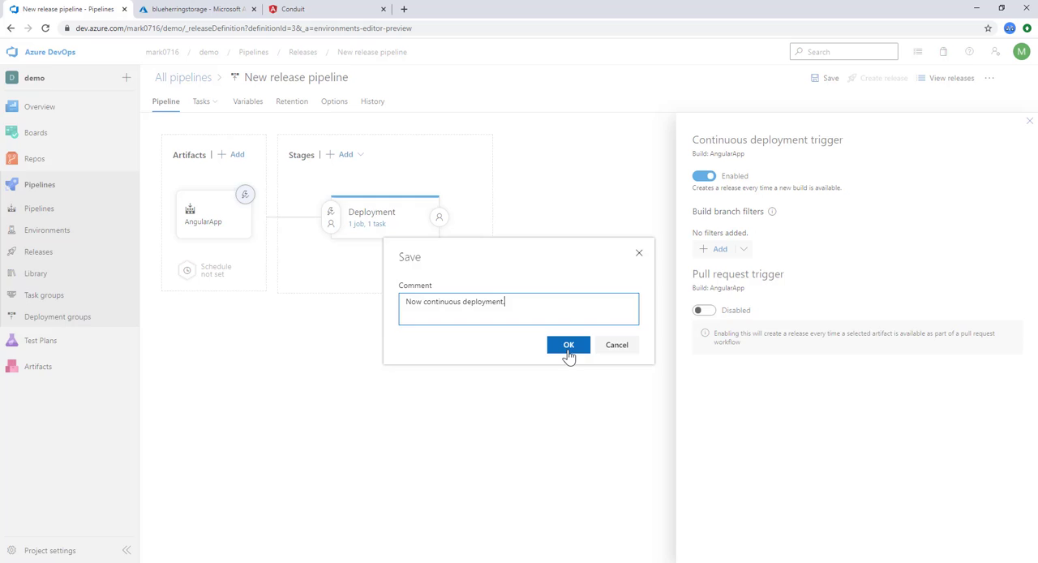
left_click(568, 351)
Step: Edit src/index.html in the Angular Real World App repository, adding <h1>Hello world!</h1> above the app-root element
mouse_move(76, 157)
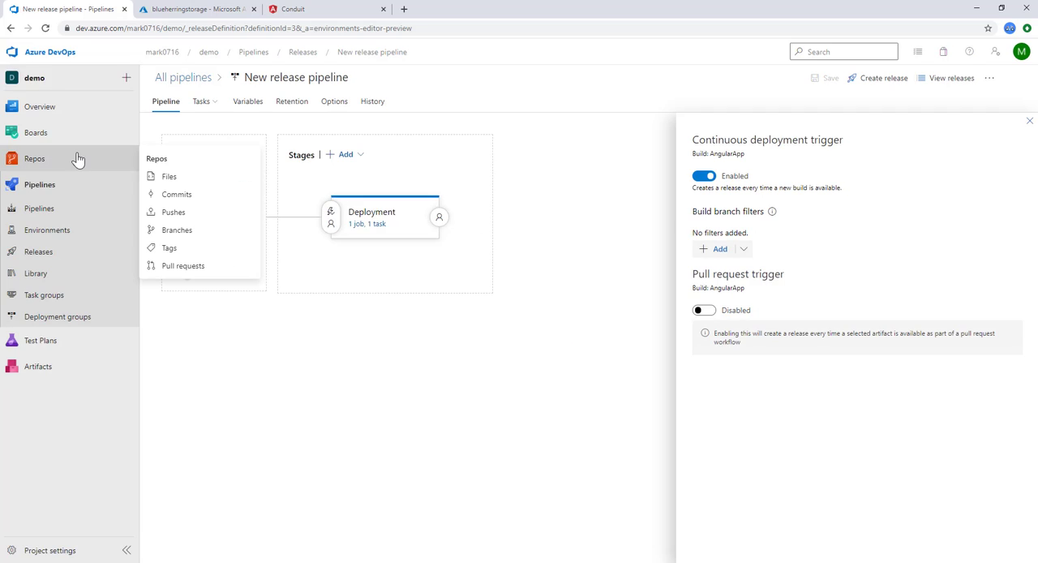
left_click(168, 176)
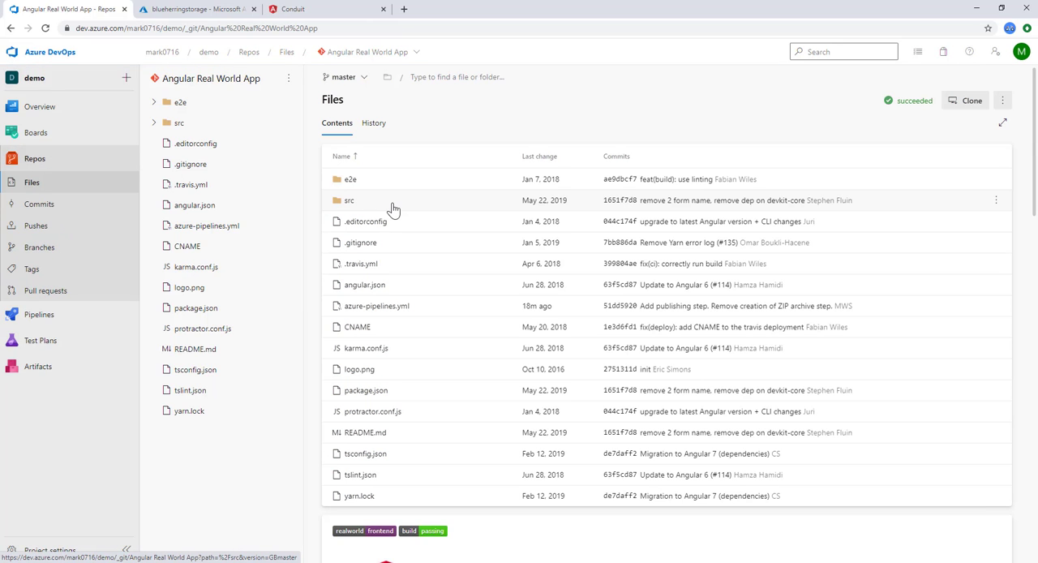
left_click(392, 209)
left_click(373, 269)
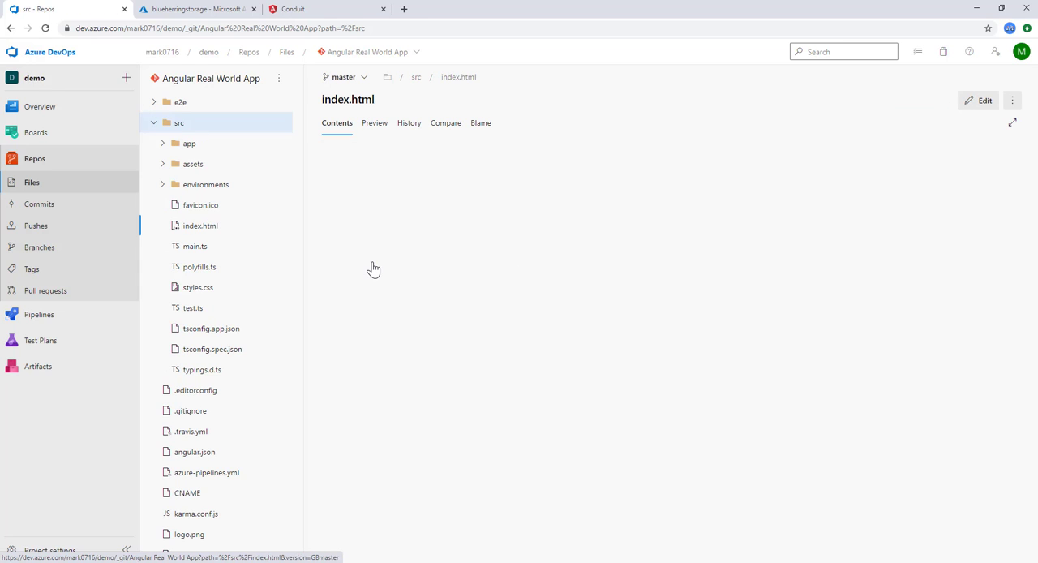
left_click(979, 102)
key("ctrl+v")
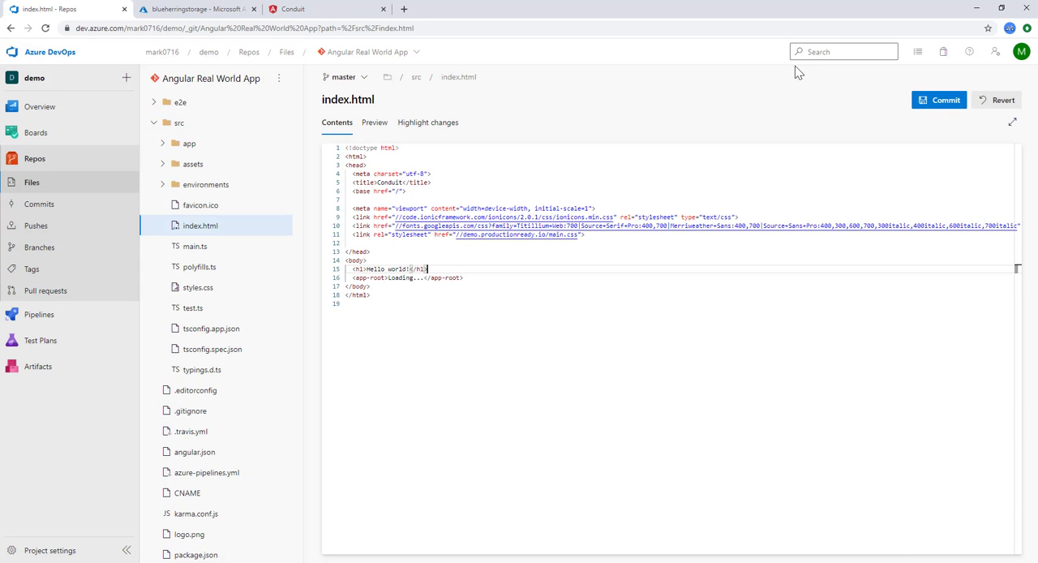
Step: Commit the index.html edit to master with the comment "Frivolous change to demonstrate CI/CD."
left_click(939, 100)
key("ctrl+v")
left_click(995, 538)
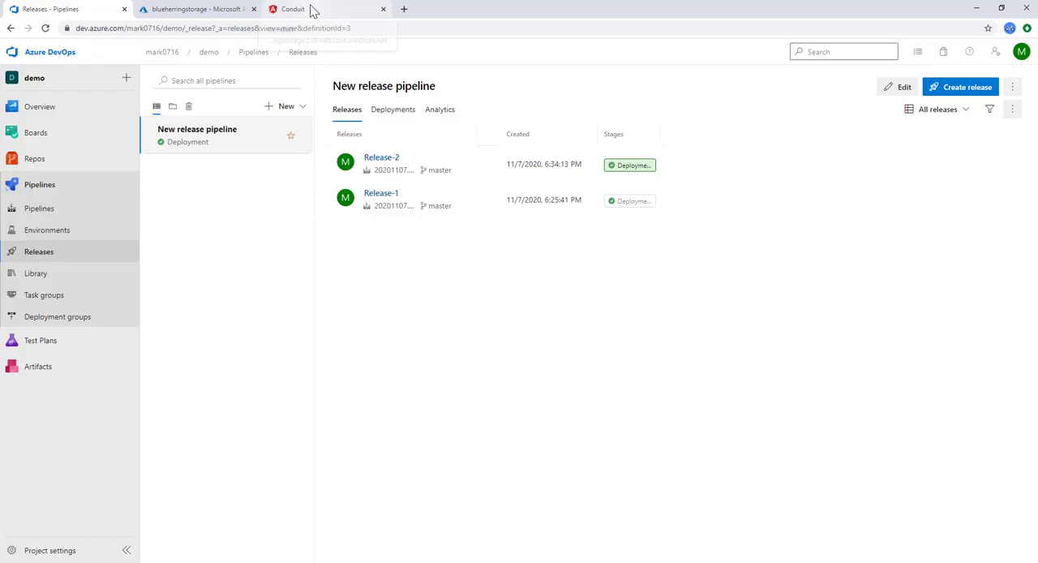
Step: Reload the deployed website to check the change, and review the Azure CLI task log of Release-2's Deployment stage
left_click(313, 9)
left_click(47, 29)
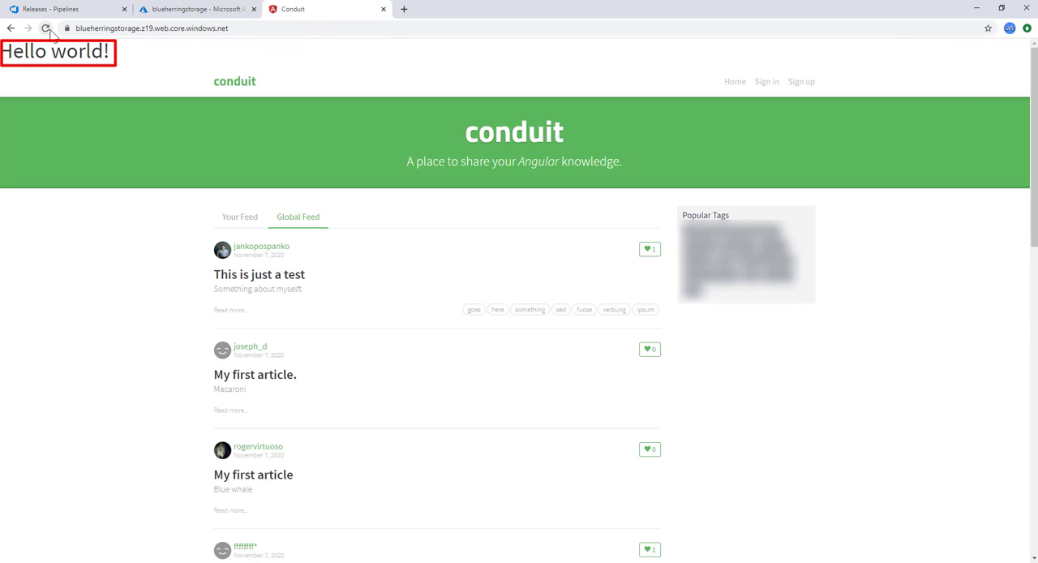
left_click(82, 10)
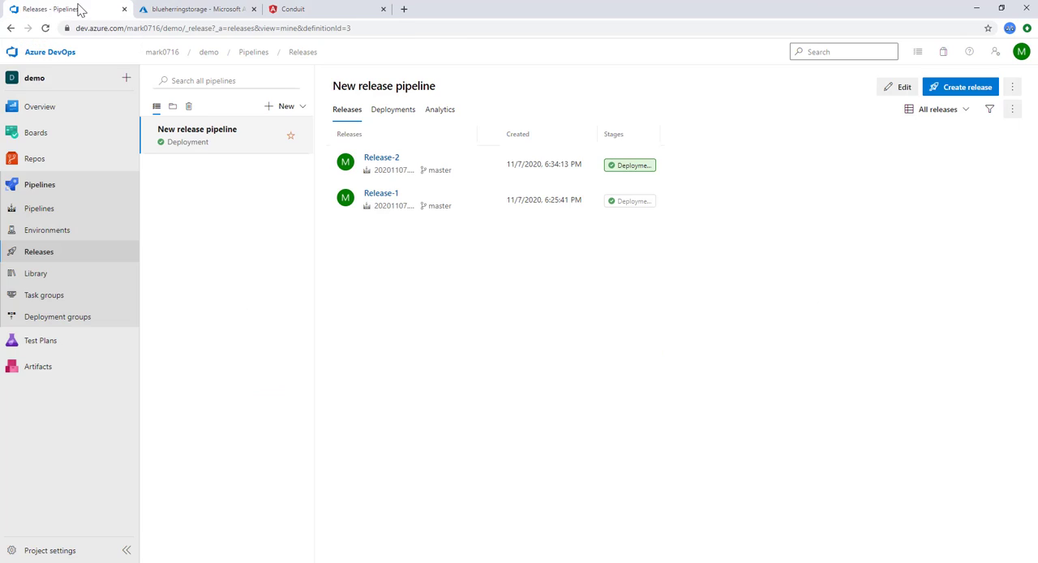
left_click(378, 158)
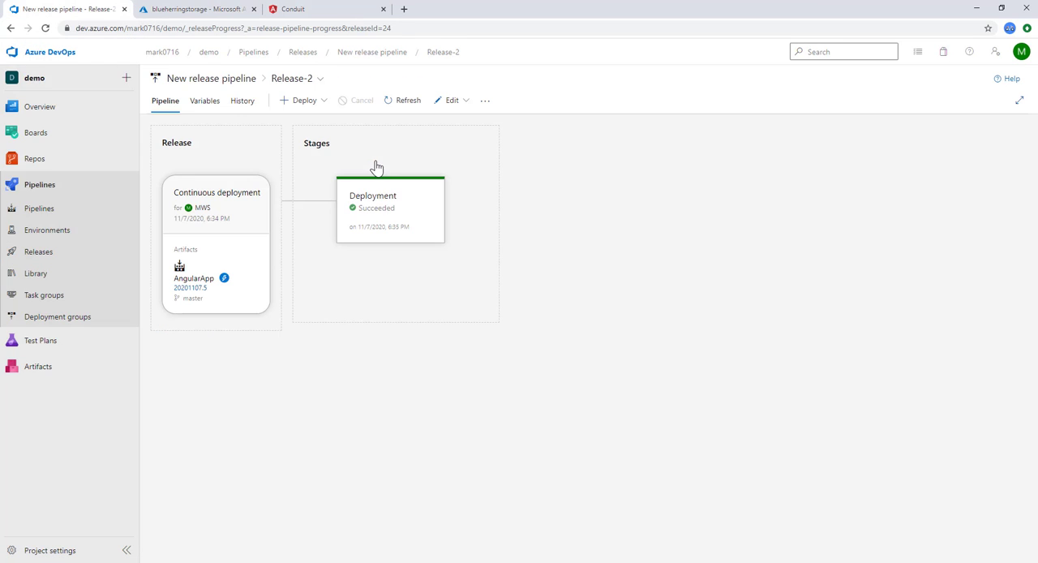
left_click(380, 203)
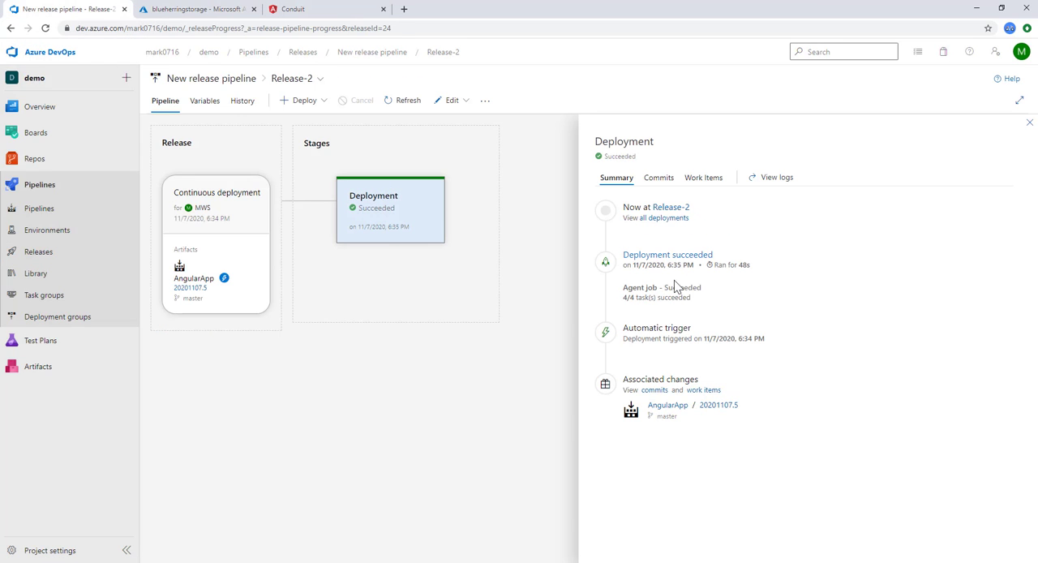
left_click(672, 258)
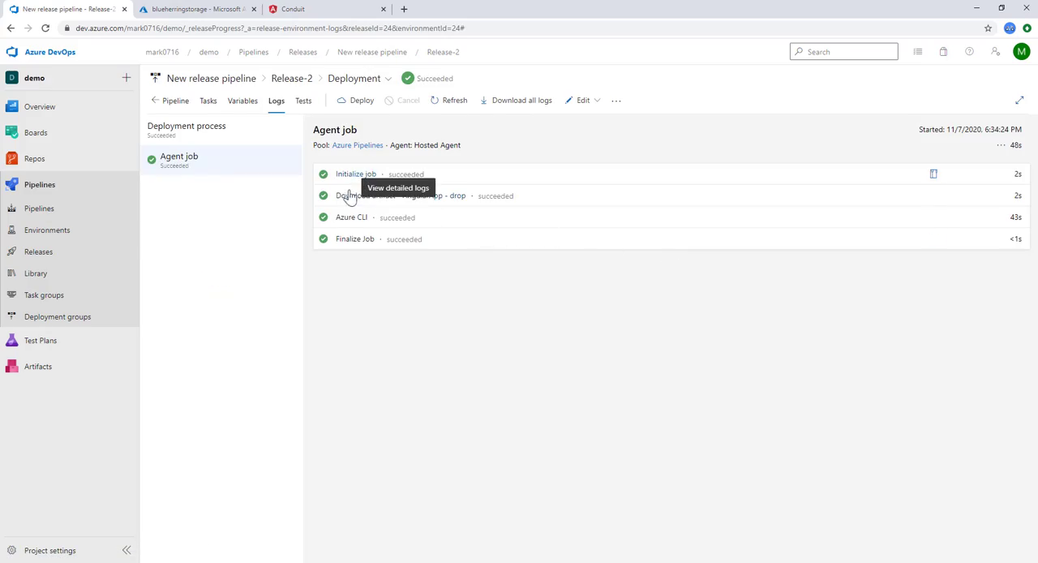
left_click(344, 218)
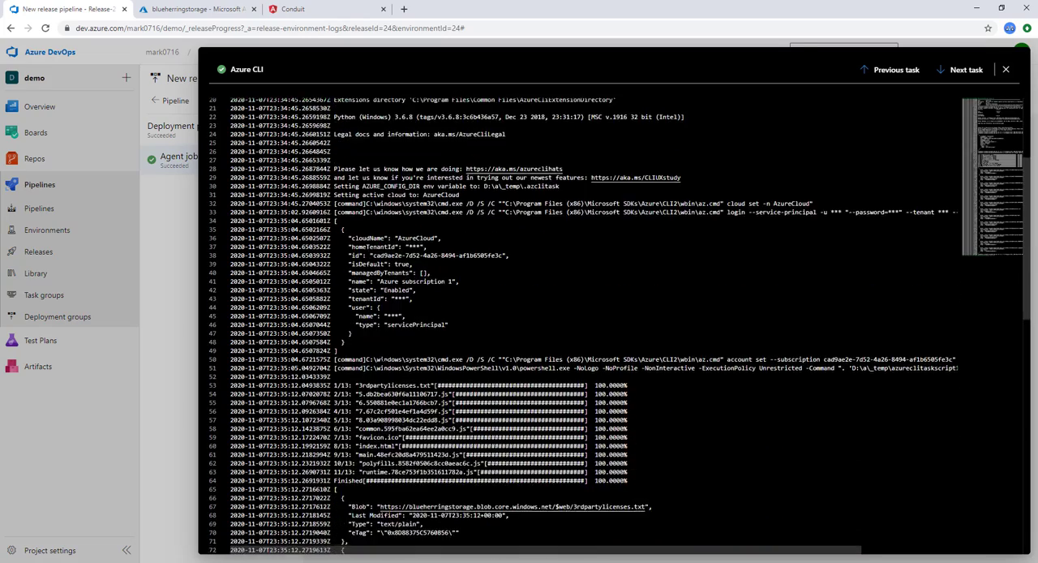
scroll(383, 359, "down", 15)
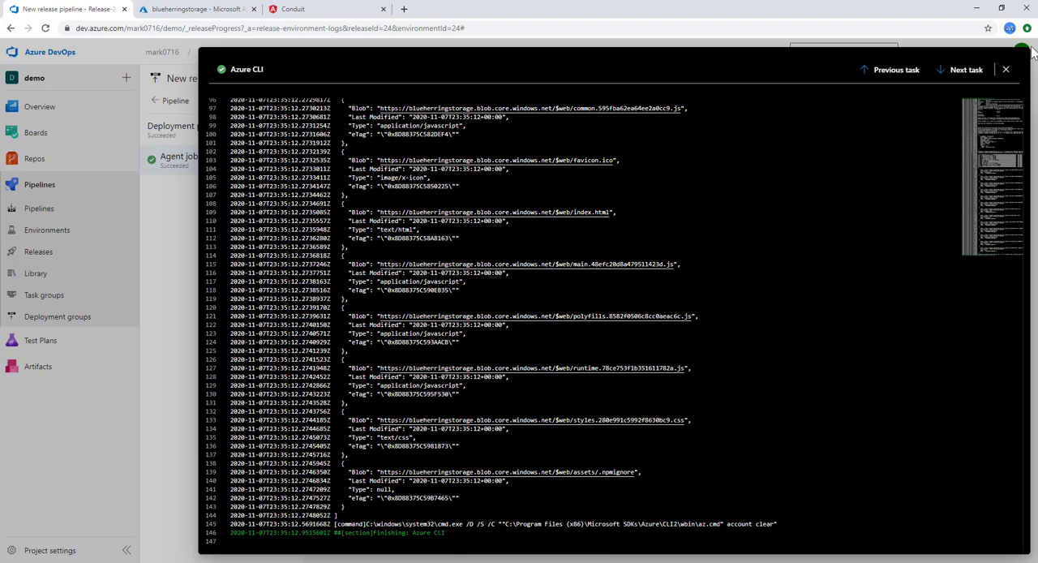